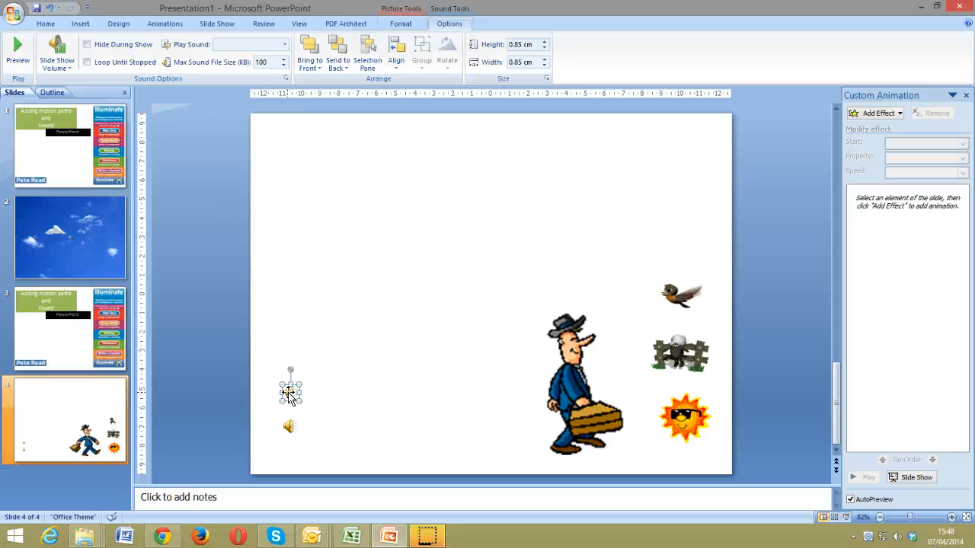
# Mark the lower sound icon Hide During Show so it stays invisible in the slide show
pyautogui.click(287, 424)
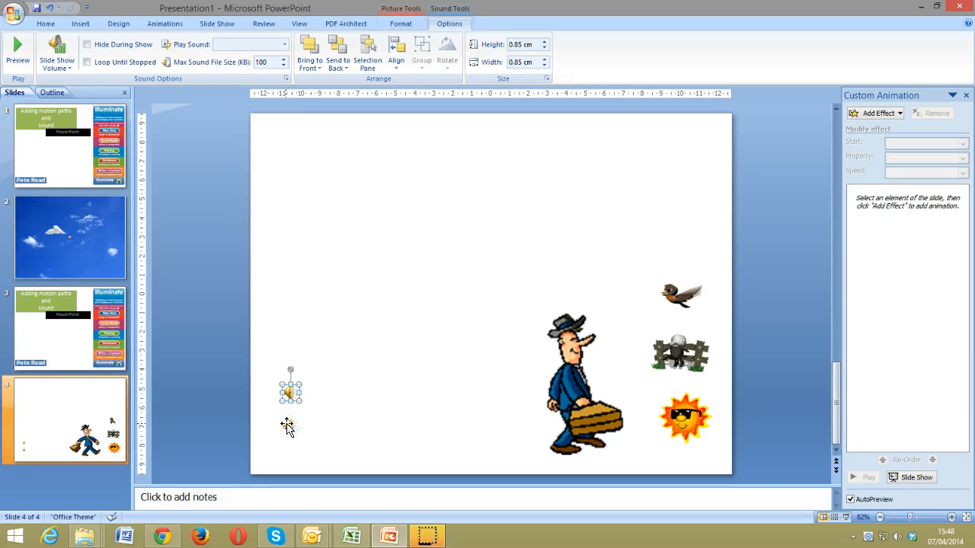
pyautogui.click(332, 402)
pyautogui.click(293, 427)
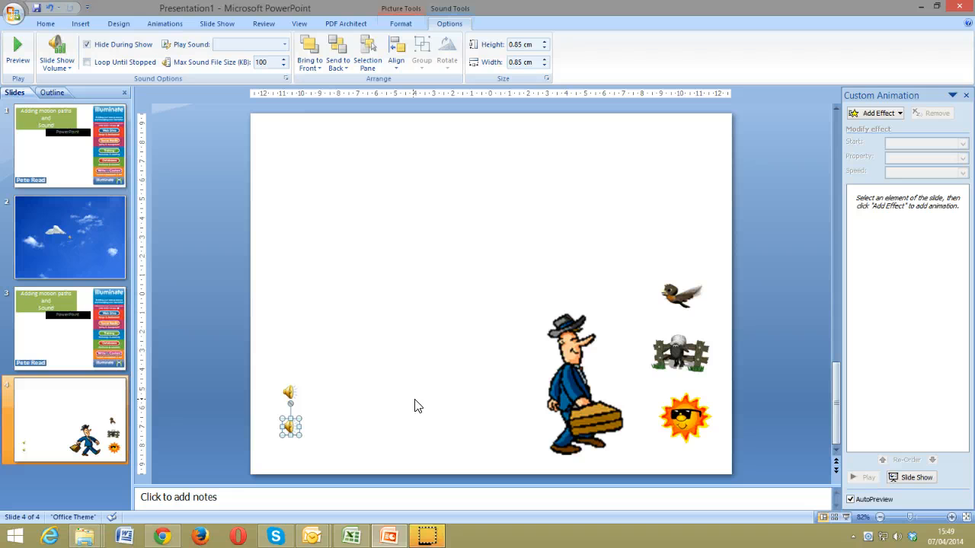
pyautogui.click(358, 430)
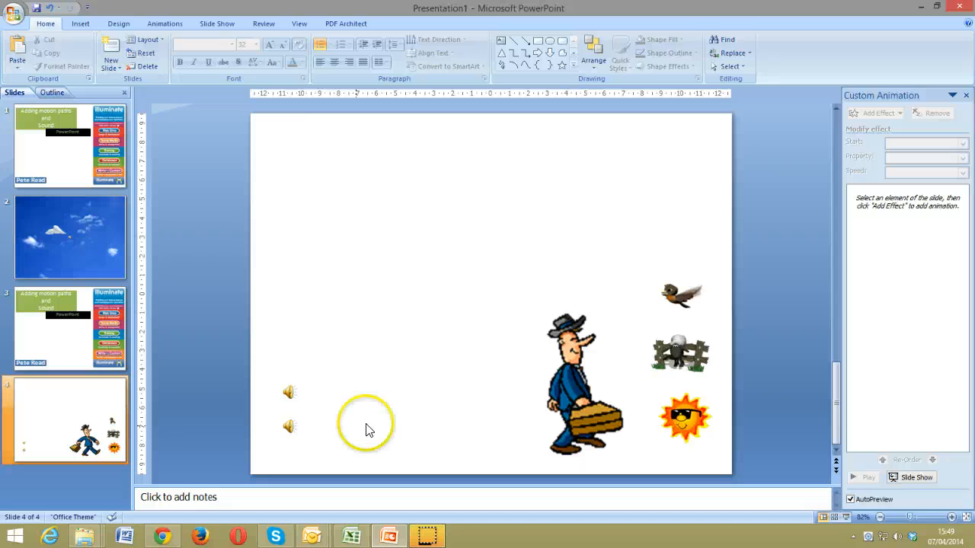
# Move the man further left and drag the sheep and fence off the slide's left edge
pyautogui.moveTo(572, 389); pyautogui.dragTo(484, 387)
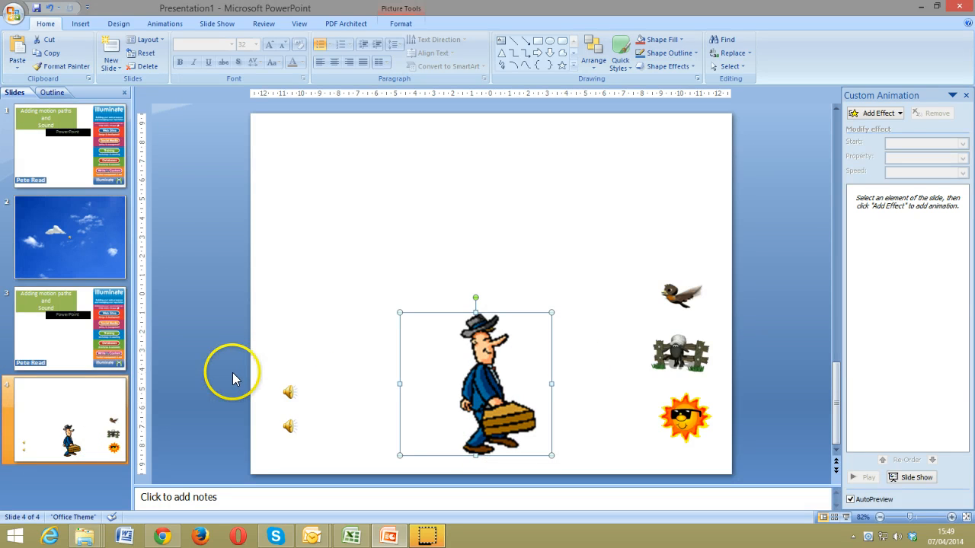
pyautogui.click(490, 372)
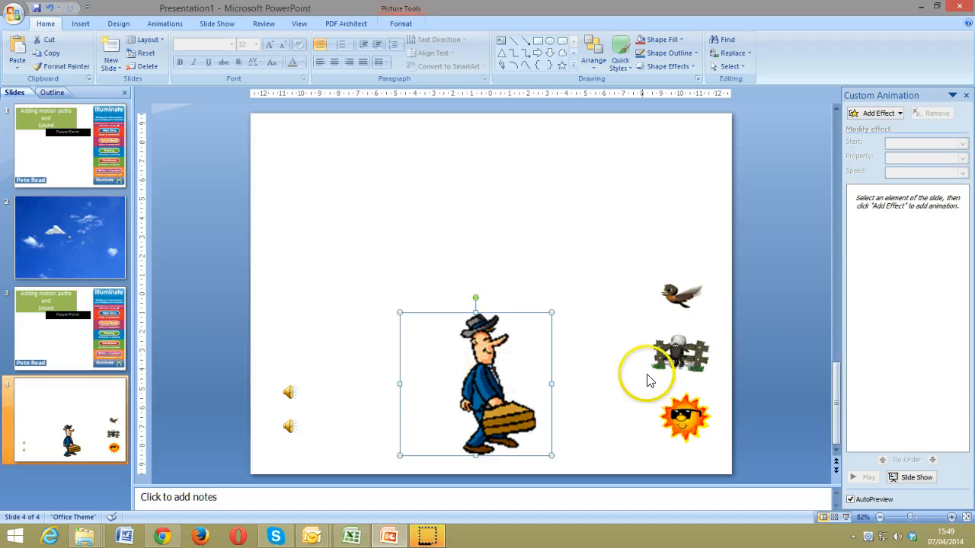
pyautogui.moveTo(679, 355); pyautogui.dragTo(207, 301)
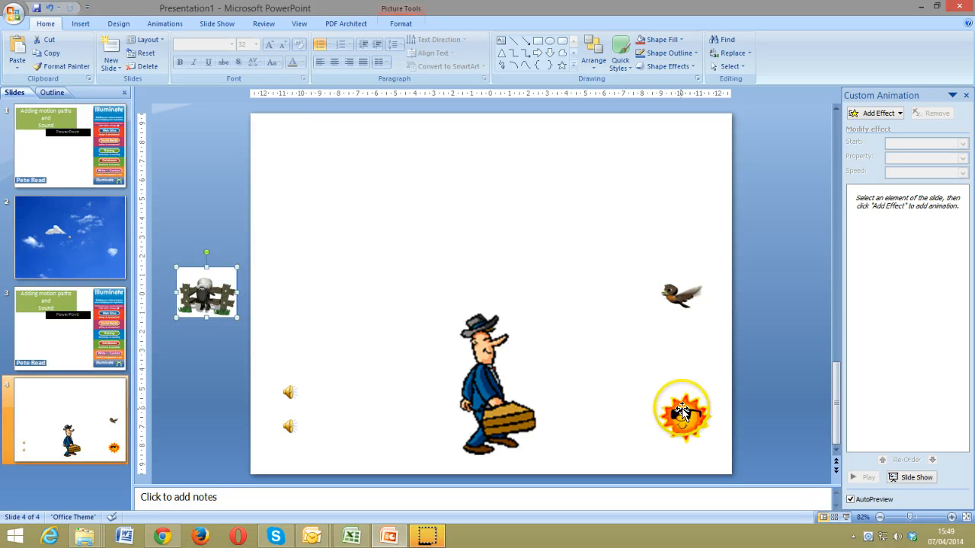
# Place the sun in the top-right corner and the bird beside the man's head
pyautogui.moveTo(685, 418); pyautogui.dragTo(677, 215)
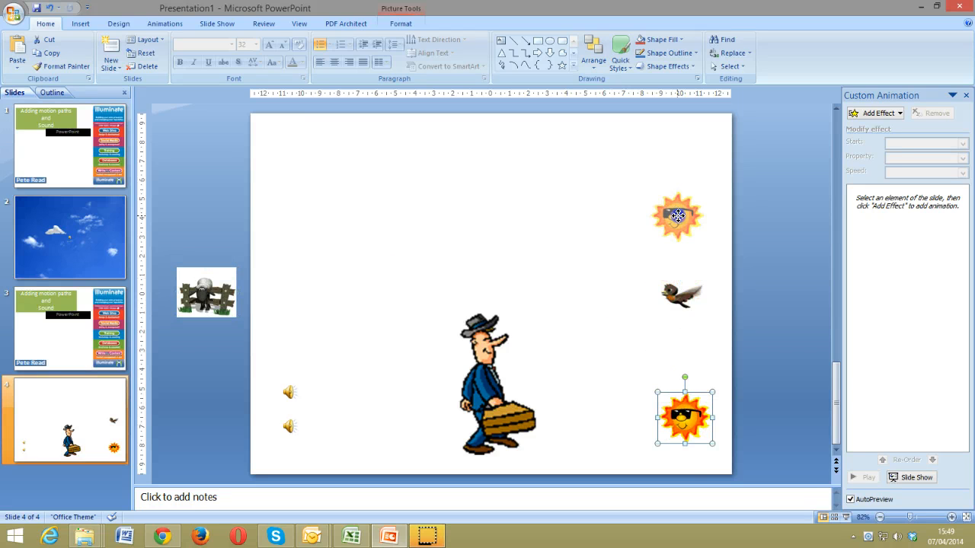
pyautogui.moveTo(686, 153); pyautogui.dragTo(690, 147)
pyautogui.moveTo(673, 292); pyautogui.dragTo(546, 329)
pyautogui.click(695, 324)
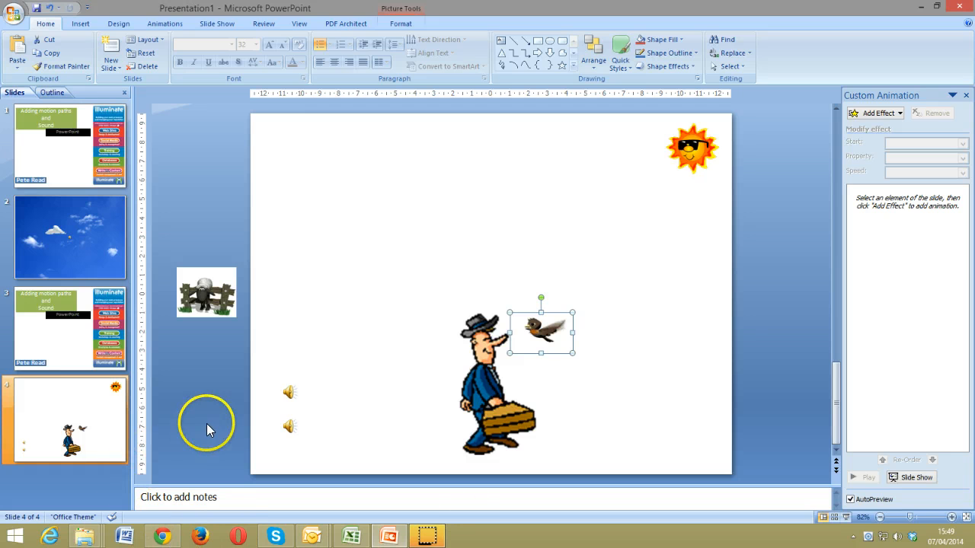
pyautogui.click(289, 423)
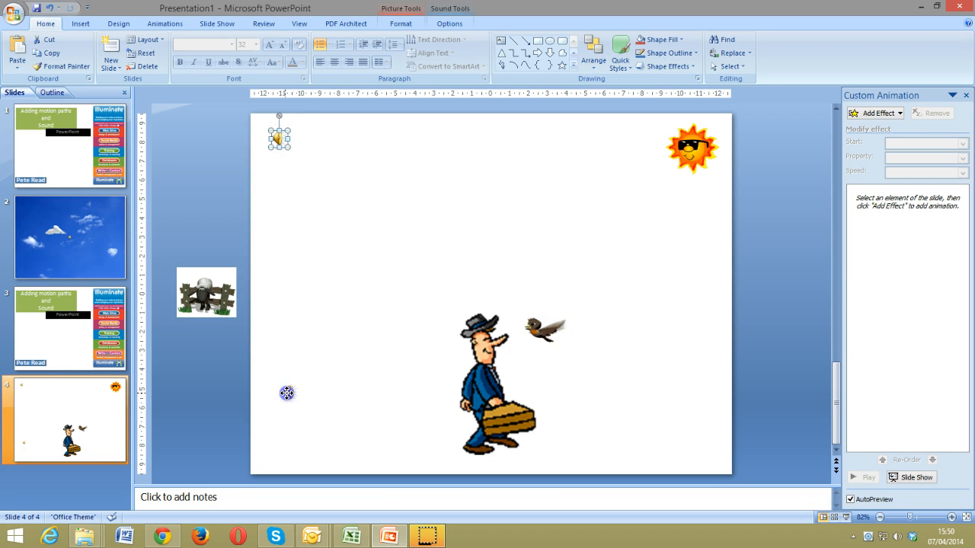
# Drag both sound icons up so they sit side by side in the slide's top-left corner
pyautogui.moveTo(287, 392); pyautogui.dragTo(351, 270)
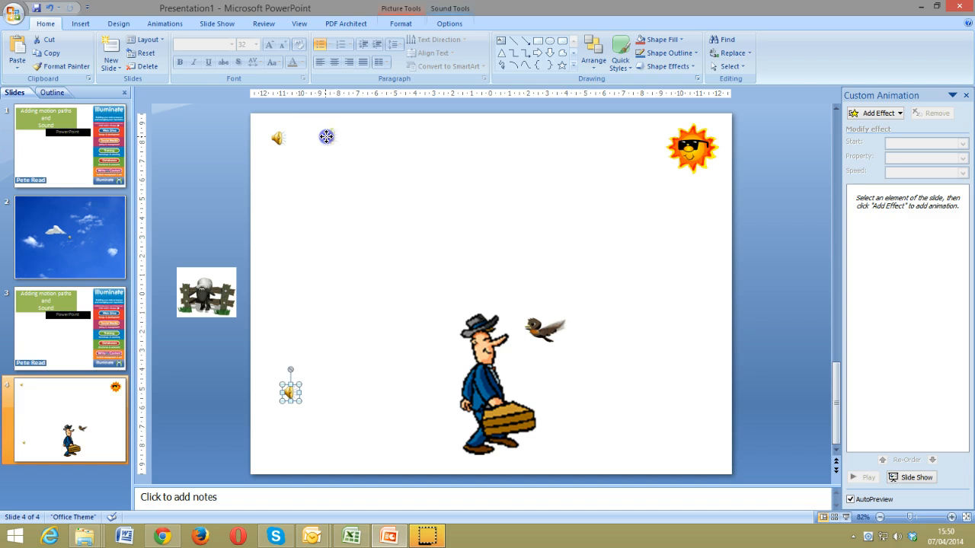
pyautogui.click(308, 170)
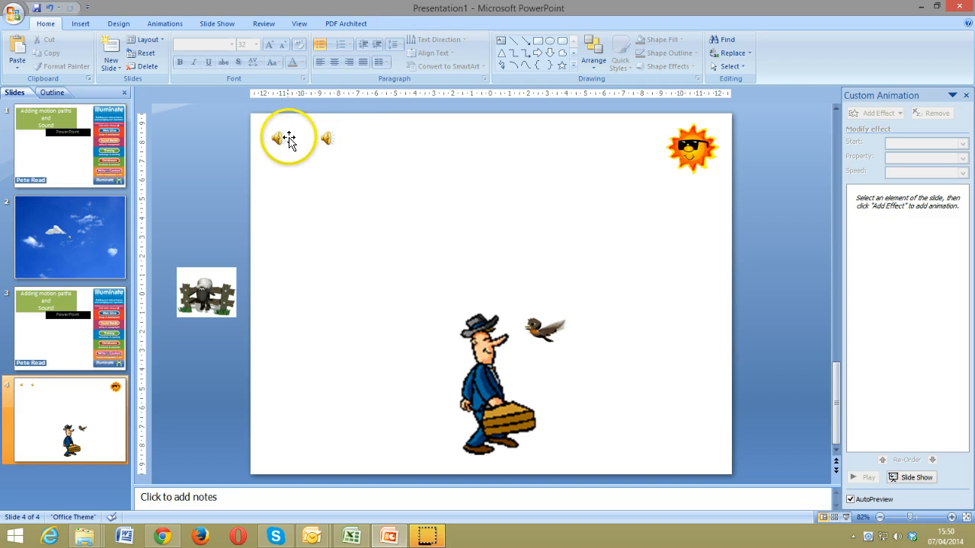
pyautogui.click(275, 140)
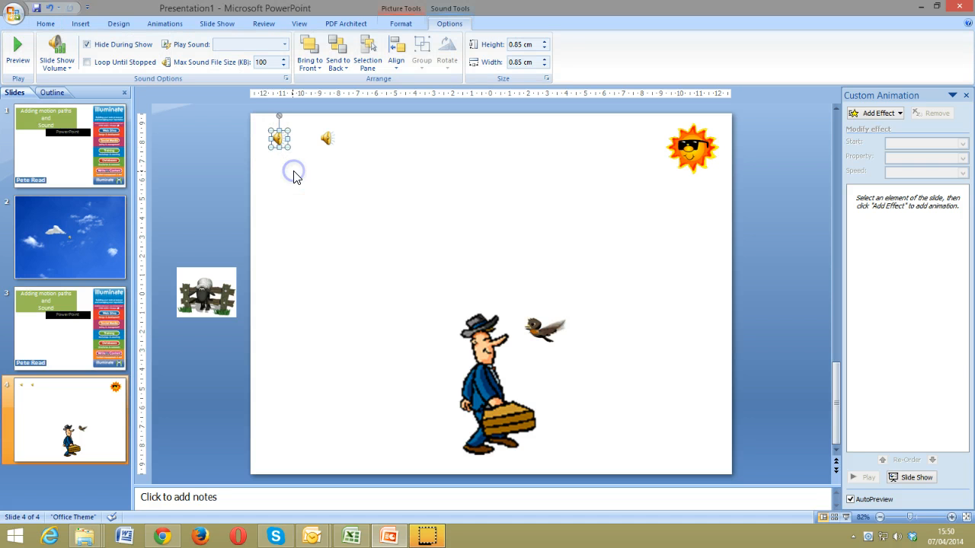
pyautogui.click(296, 175)
pyautogui.click(327, 138)
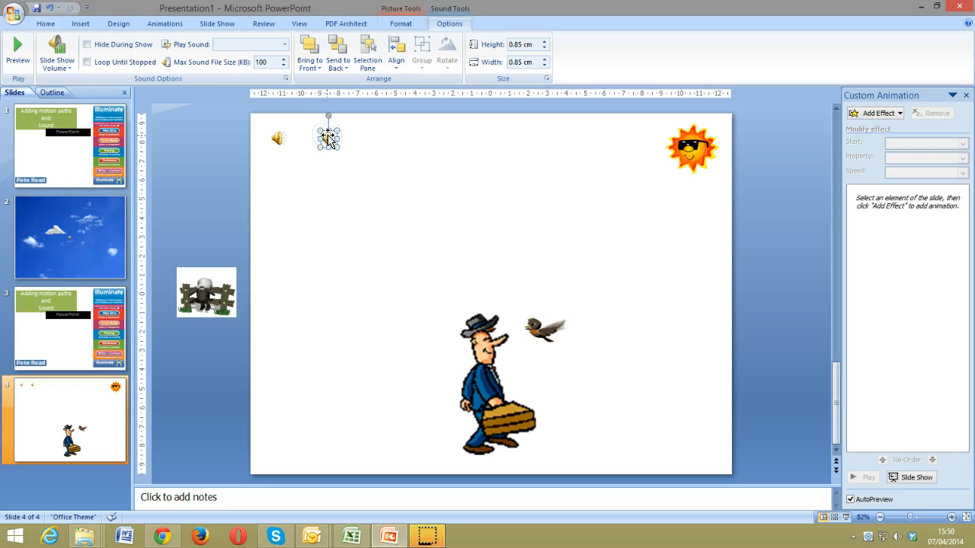
pyautogui.click(329, 192)
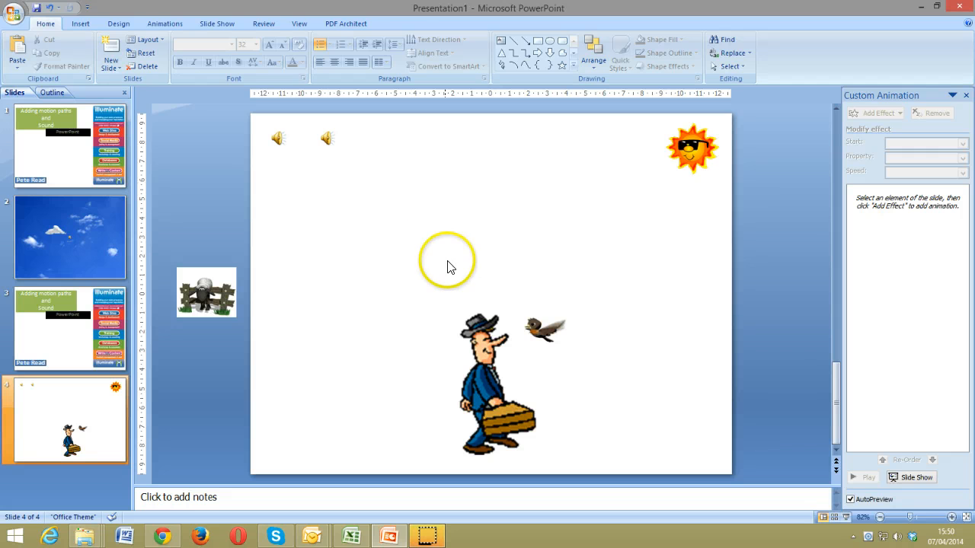
pyautogui.click(491, 393)
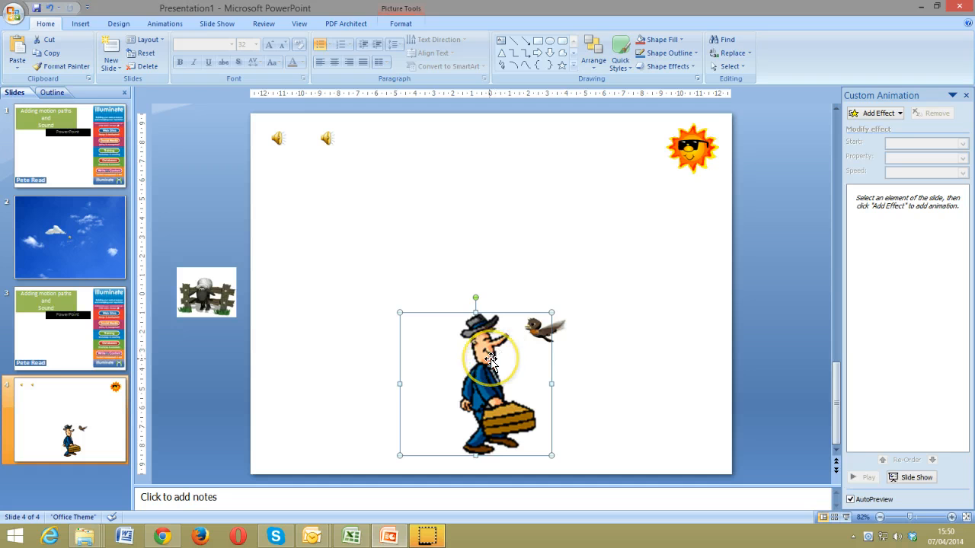
# Give the man a Crawl In entrance coming from the left
pyautogui.click(871, 114)
pyautogui.moveTo(867, 128)
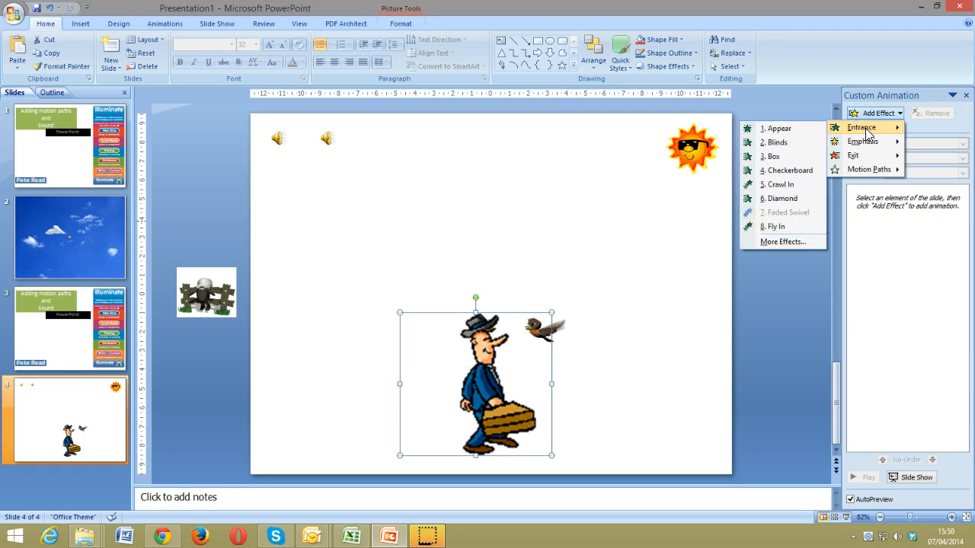
pyautogui.click(791, 188)
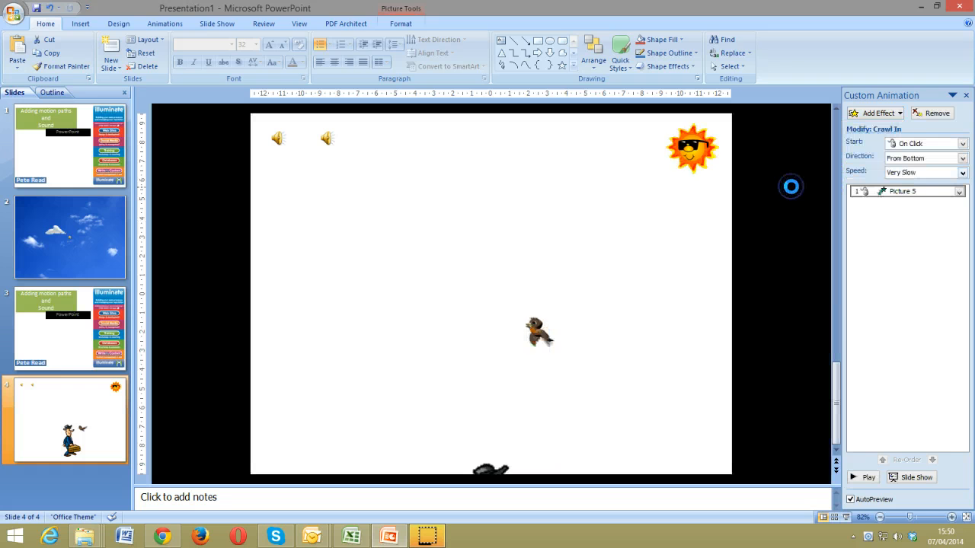
pyautogui.click(915, 160)
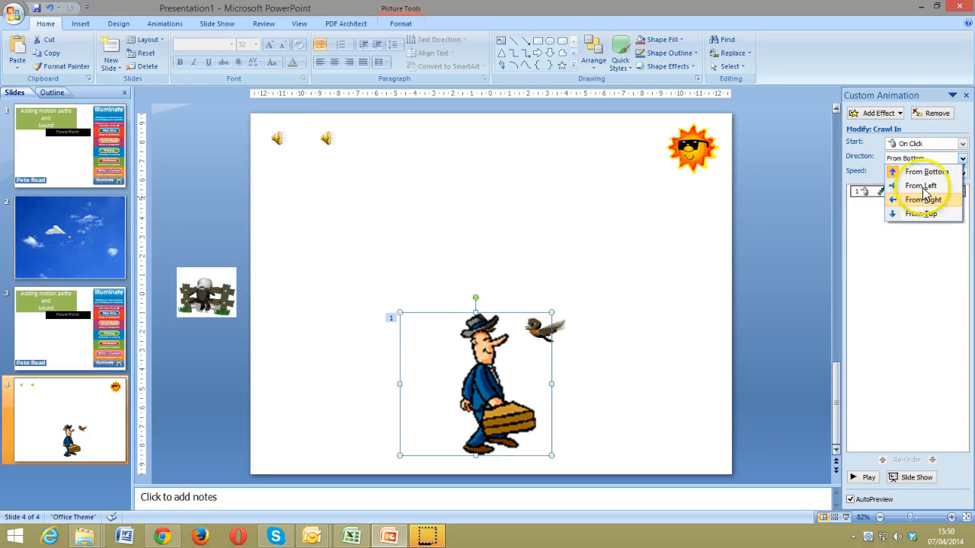
pyautogui.click(922, 186)
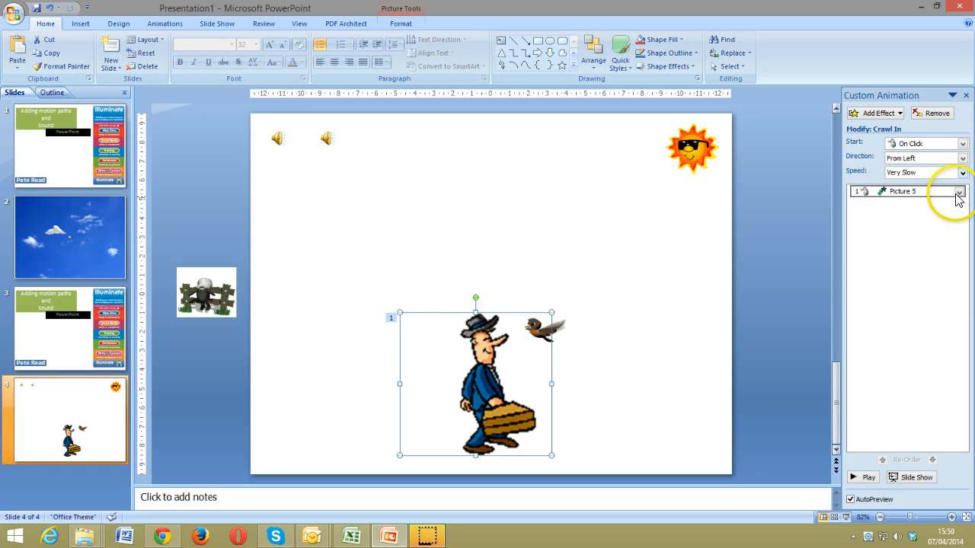
# Time the man's Crawl In to start With Previous and last 10 seconds
pyautogui.click(959, 192)
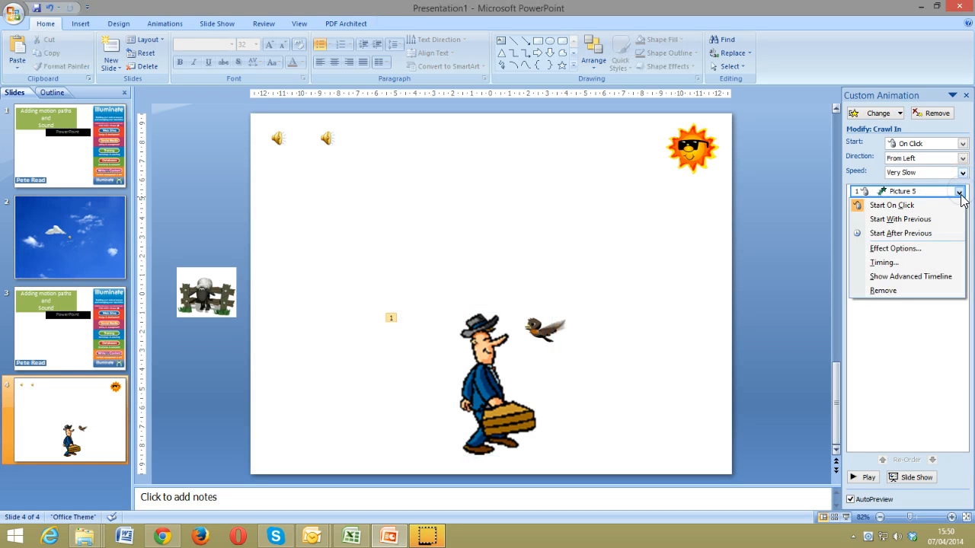
pyautogui.click(921, 262)
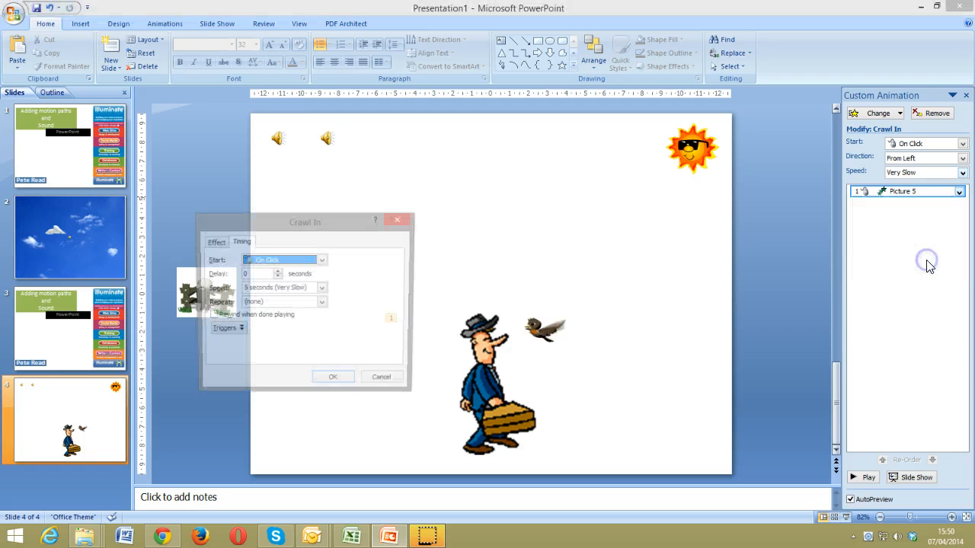
pyautogui.click(275, 261)
pyautogui.click(285, 283)
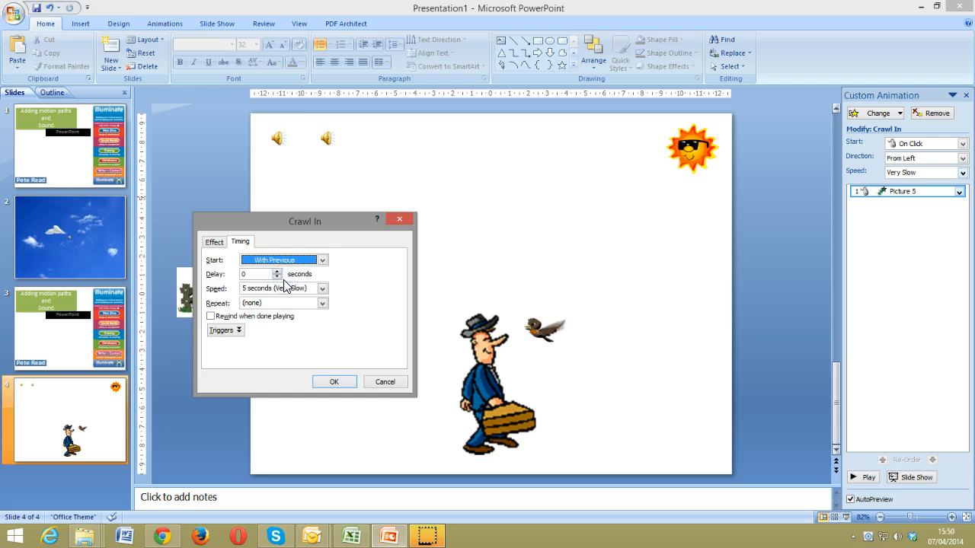
pyautogui.click(263, 275)
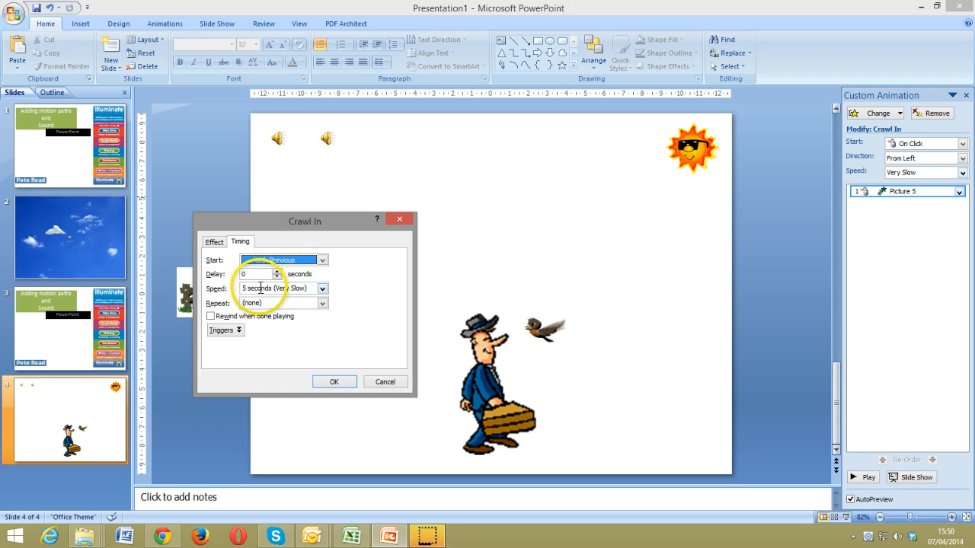
pyautogui.click(245, 290)
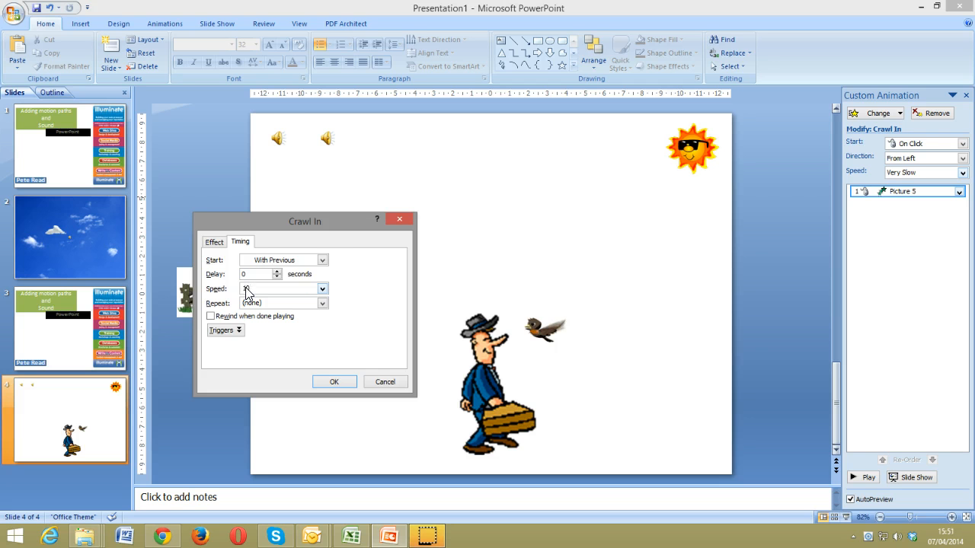
pyautogui.click(335, 382)
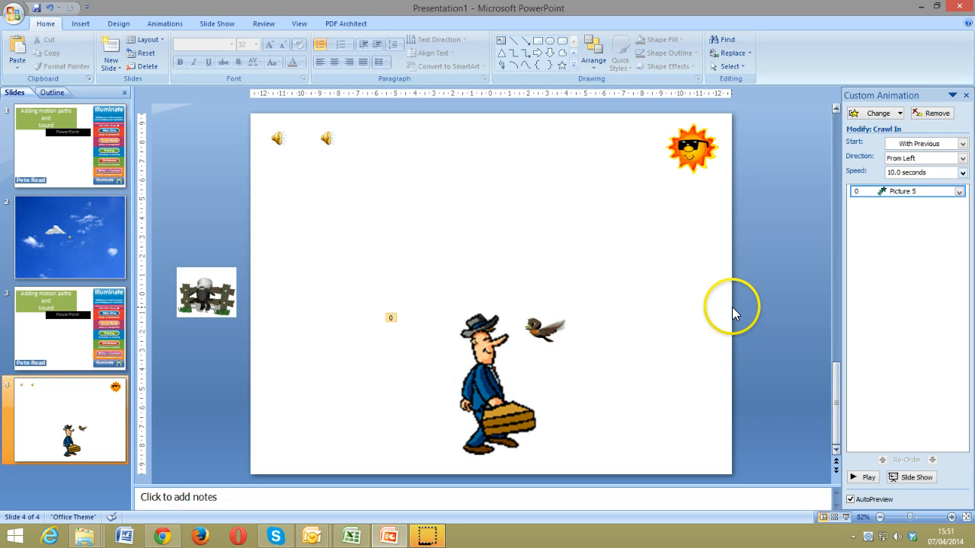
# Give the sheep-and-fence picture a Crawl In entrance from the right
pyautogui.click(187, 293)
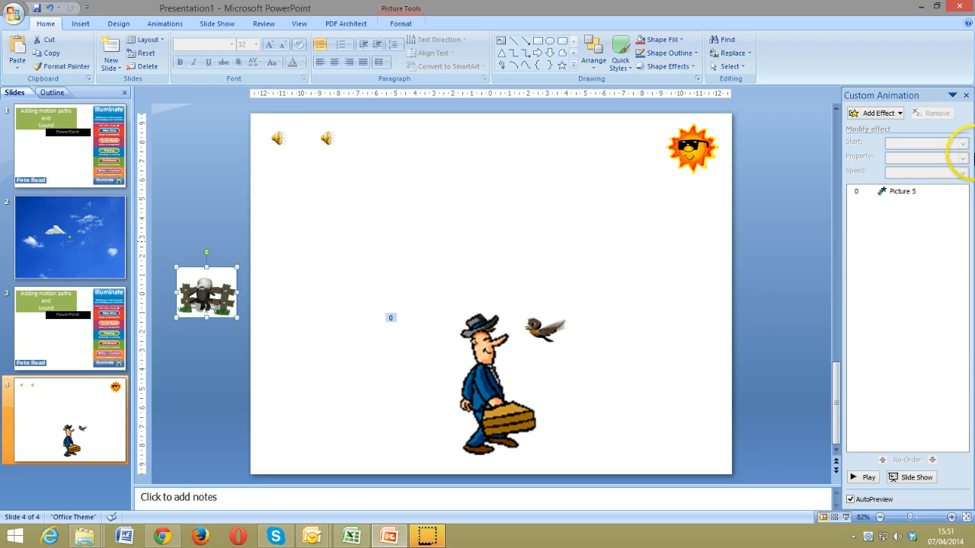
pyautogui.click(884, 114)
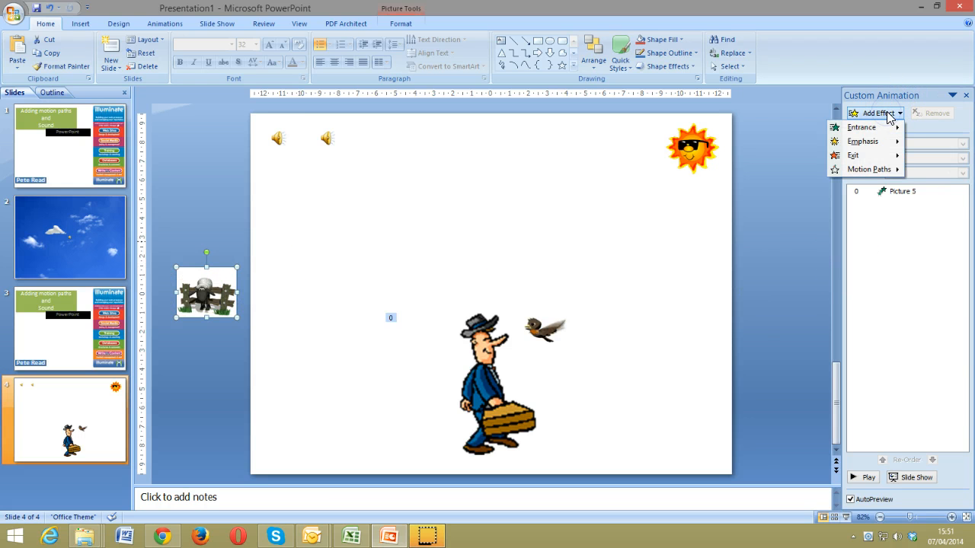
pyautogui.moveTo(879, 127)
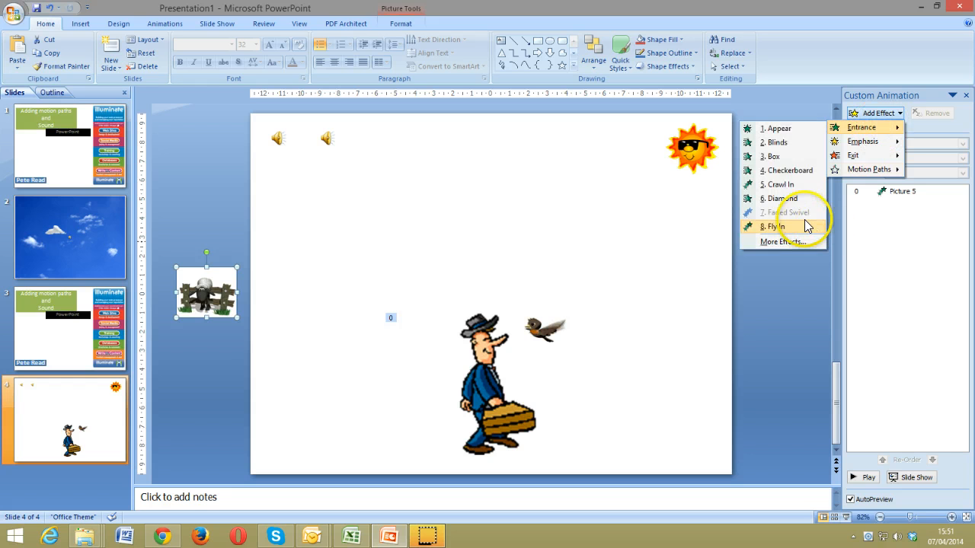
pyautogui.click(790, 185)
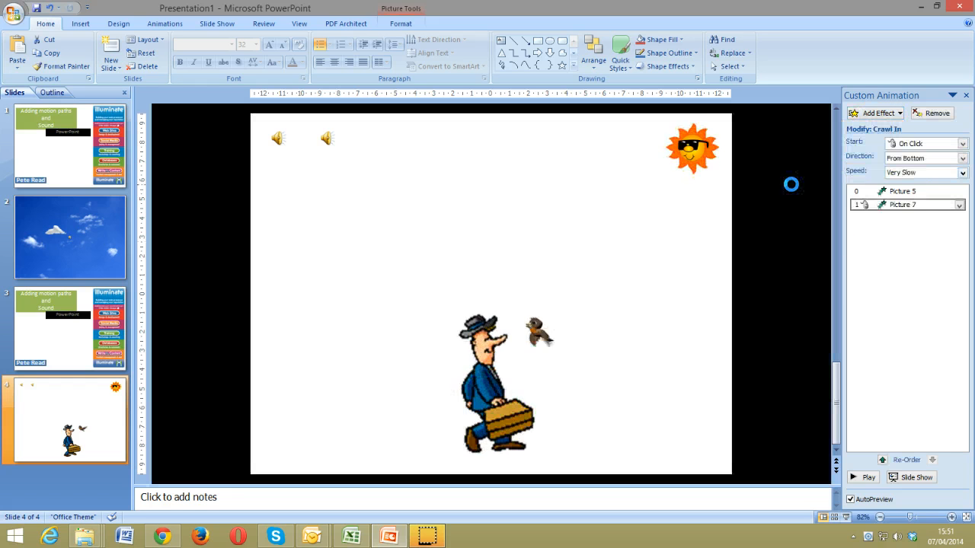
pyautogui.click(961, 159)
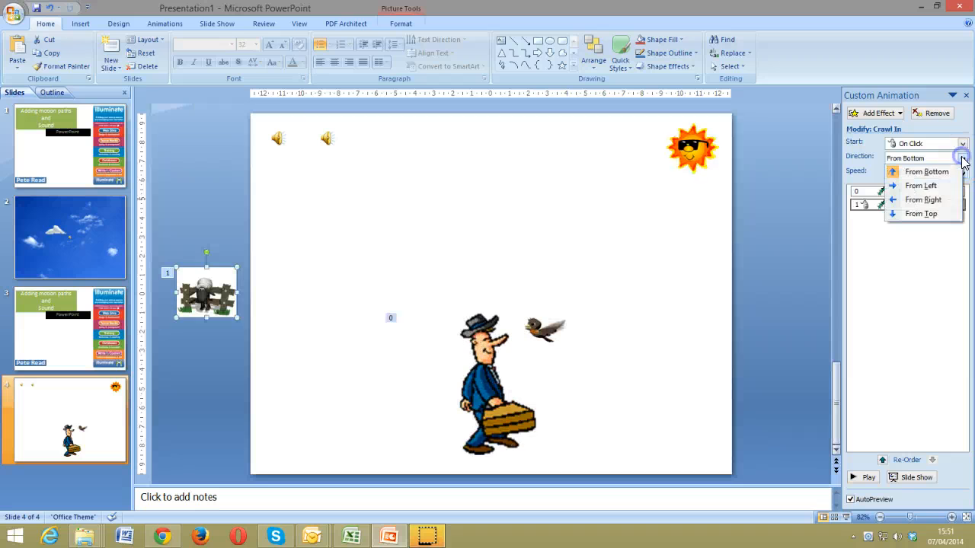
pyautogui.click(944, 200)
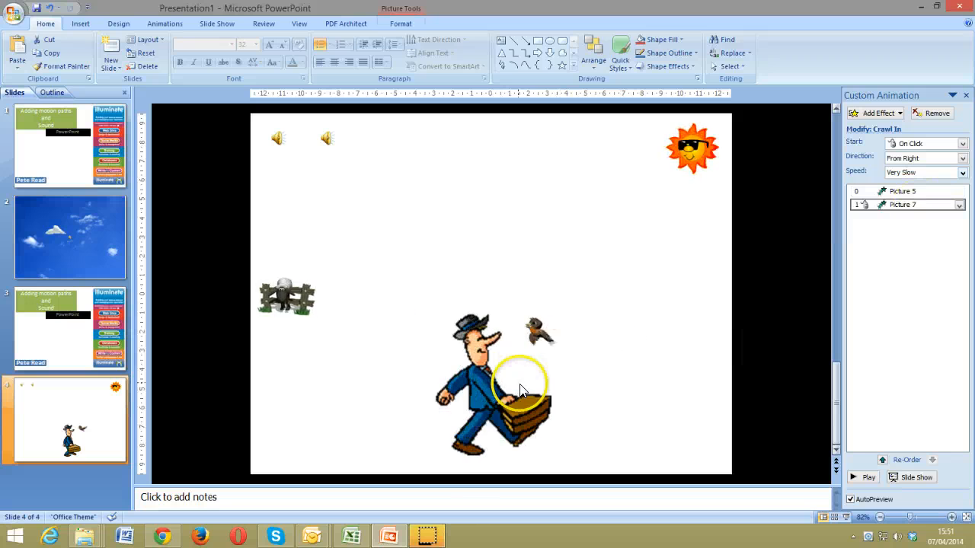
# Set the sheep's entrance to start With Previous
pyautogui.click(959, 204)
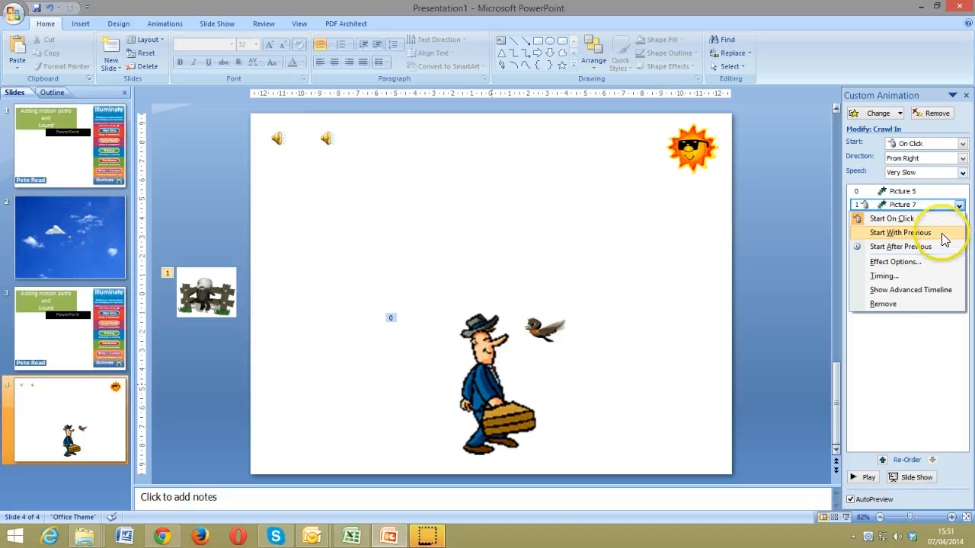
pyautogui.click(943, 234)
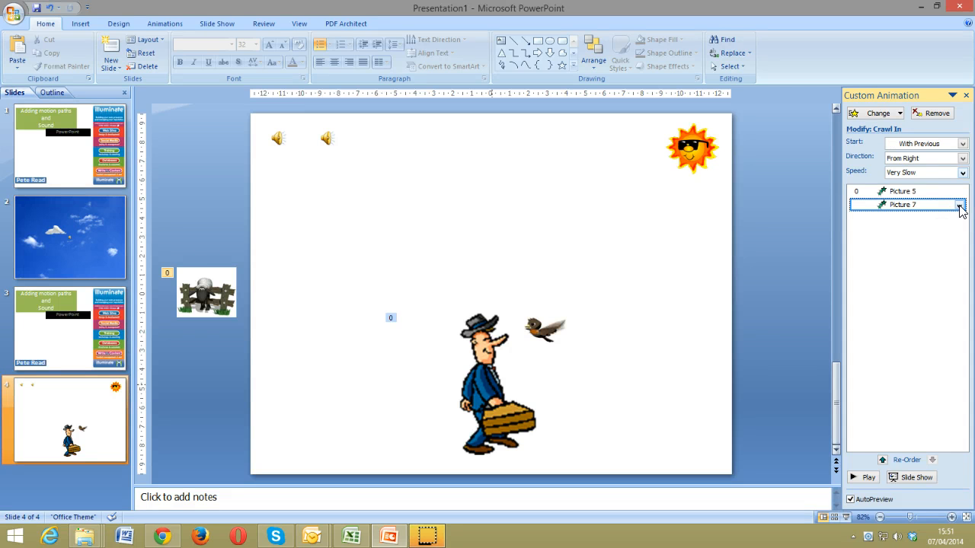
pyautogui.click(959, 205)
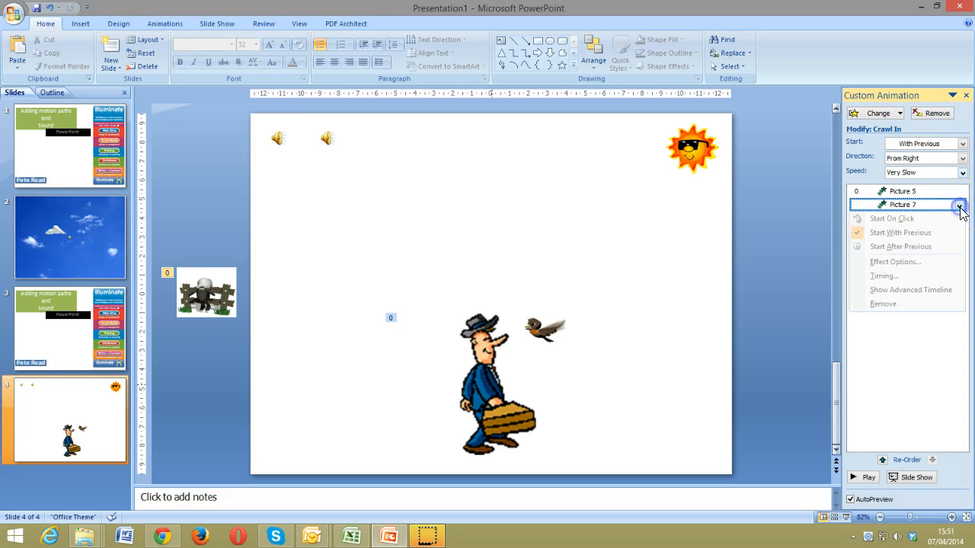
# Set the sheep's Crawl In timing to an 8-second delay and 20-second speed
pyautogui.click(937, 276)
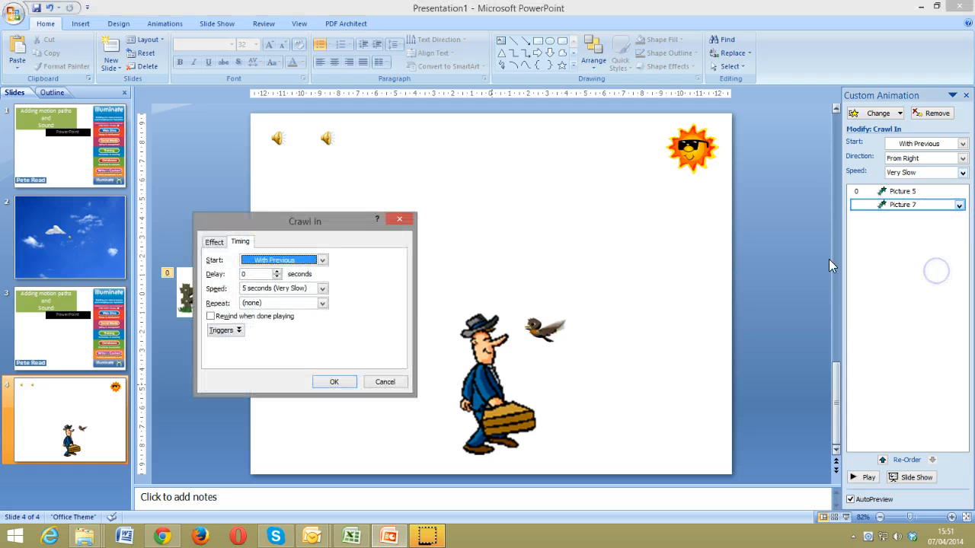
pyautogui.click(241, 274)
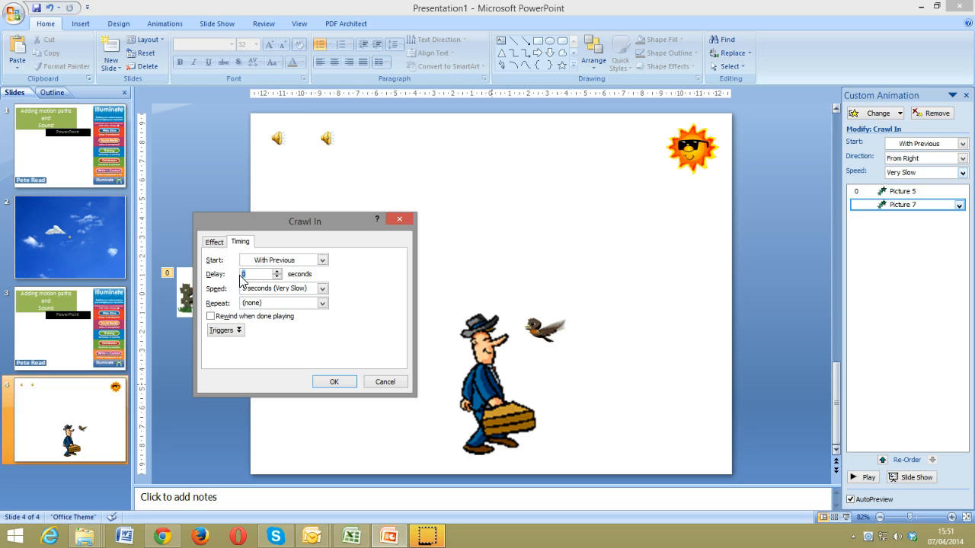
pyautogui.write('8')
pyautogui.click(237, 289)
pyautogui.click(330, 382)
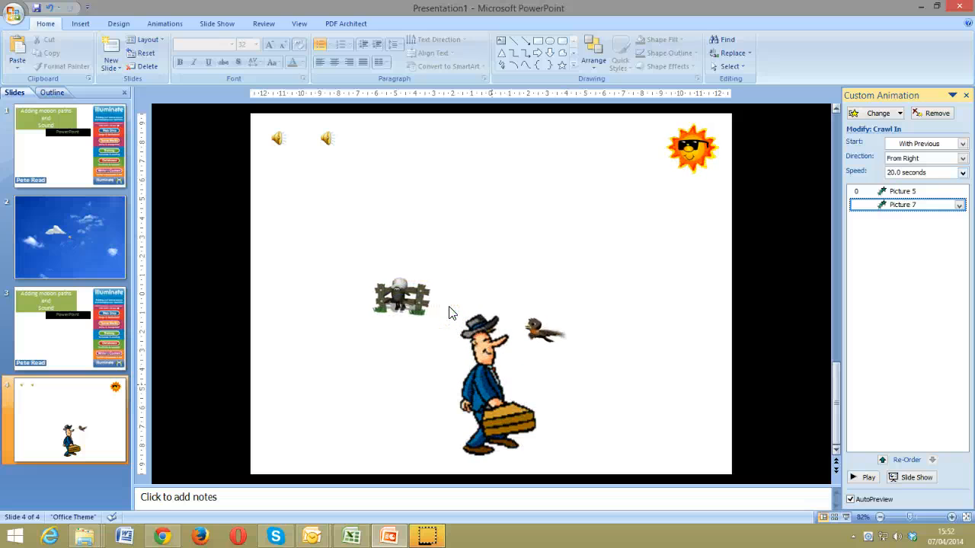
# Revise the sheep's timing to a 6-second delay and a 16-second duration
pyautogui.click(960, 206)
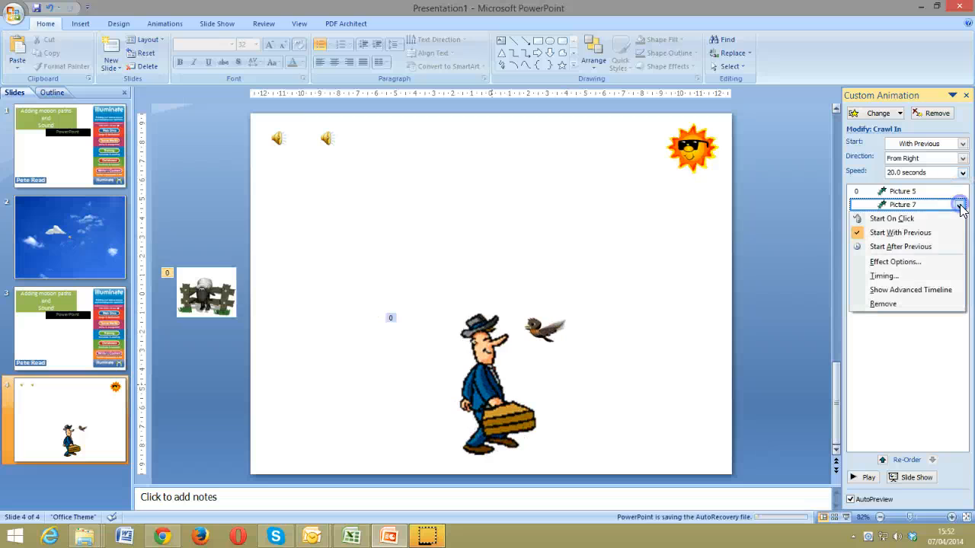
pyautogui.click(943, 276)
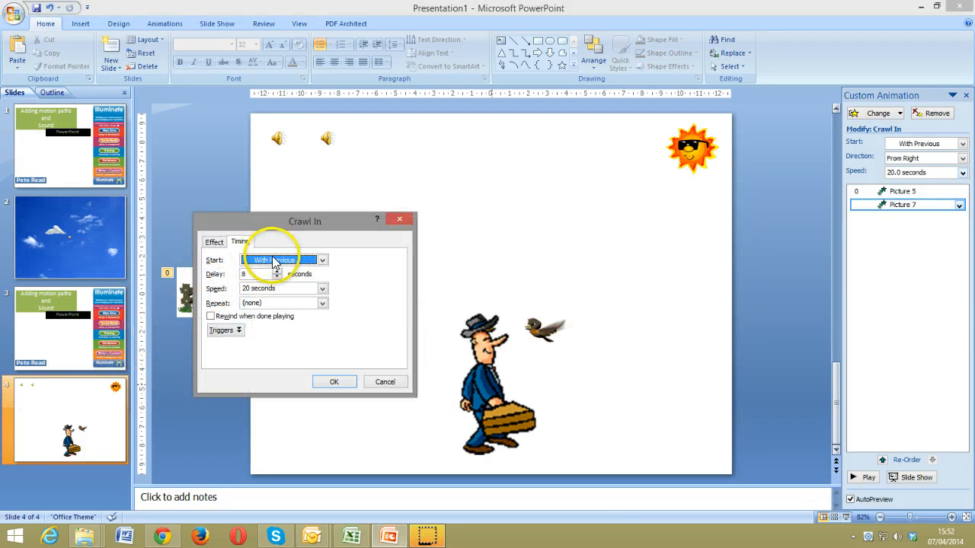
pyautogui.doubleClick(240, 273)
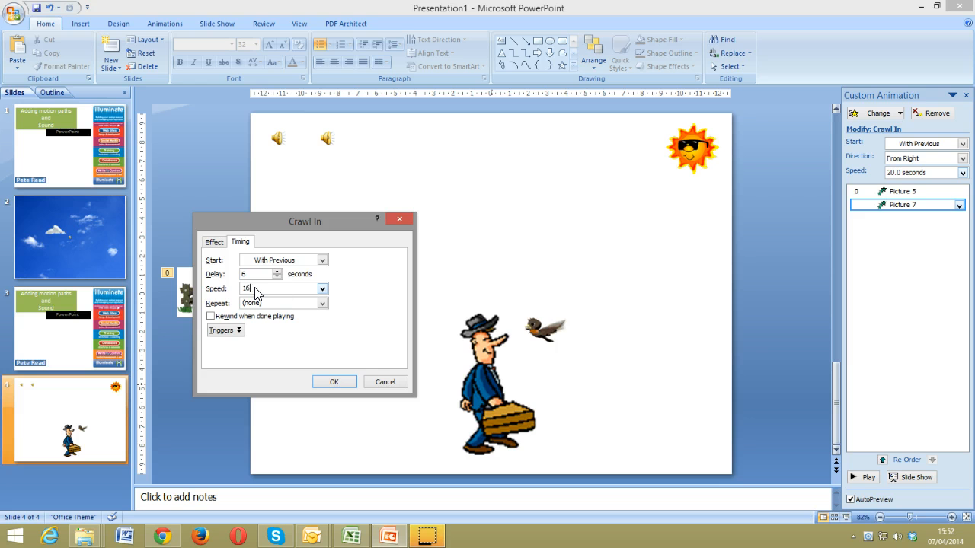
pyautogui.click(334, 383)
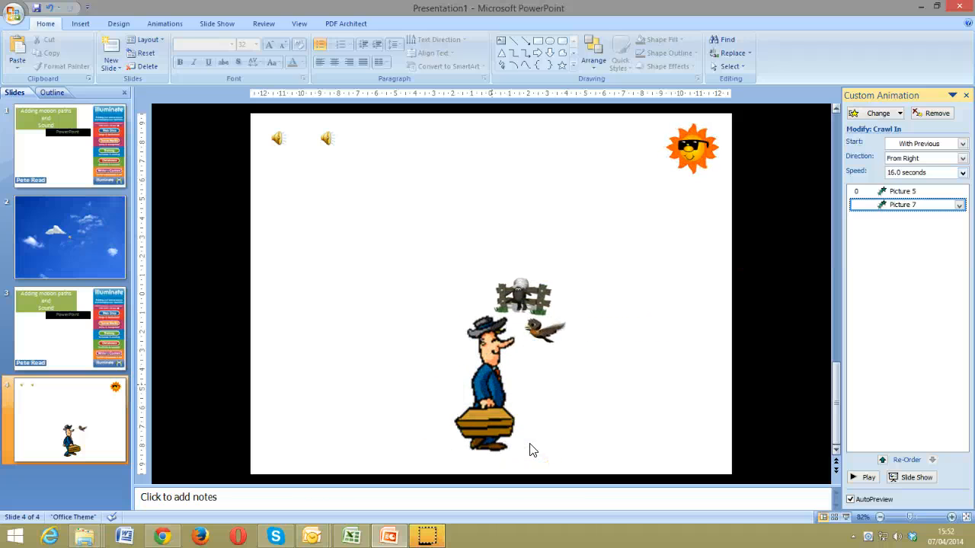
pyautogui.click(570, 430)
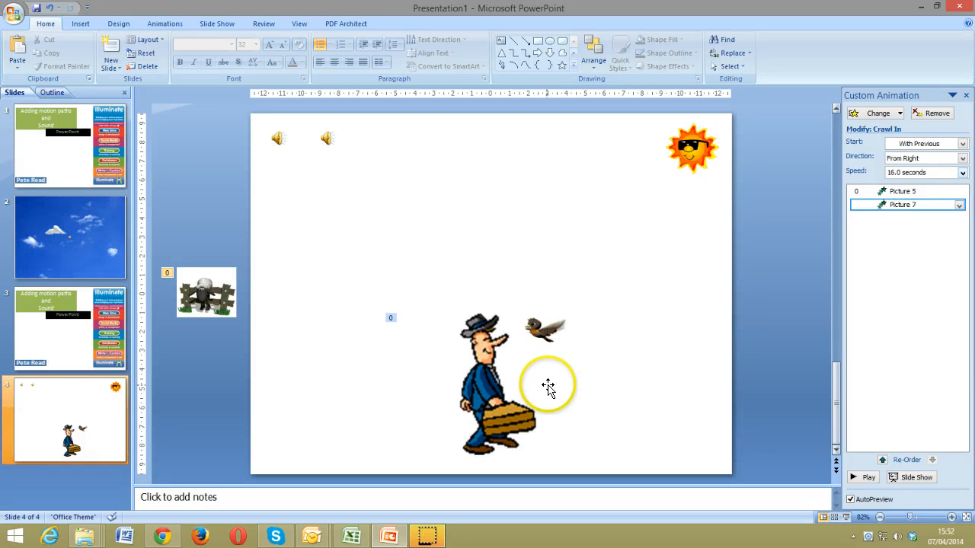
# Place the bird just beyond the slide's right edge and add a Curve custom motion path
pyautogui.moveTo(538, 333); pyautogui.dragTo(652, 293)
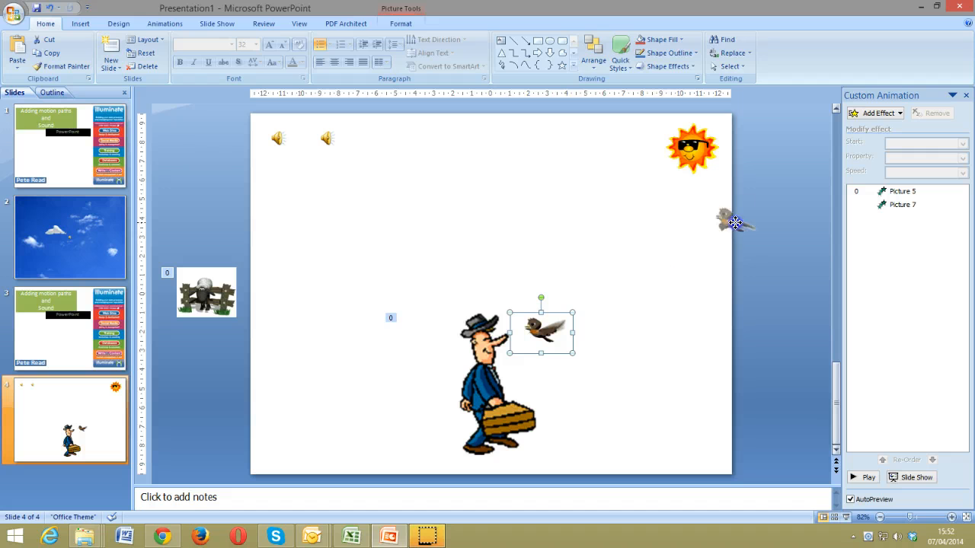
pyautogui.moveTo(785, 224); pyautogui.dragTo(787, 226)
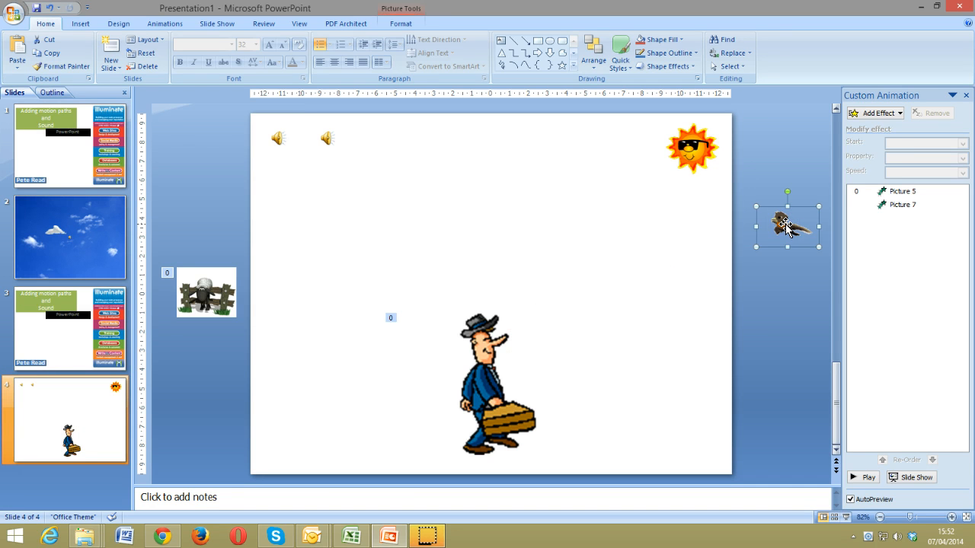
pyautogui.click(872, 137)
pyautogui.click(877, 114)
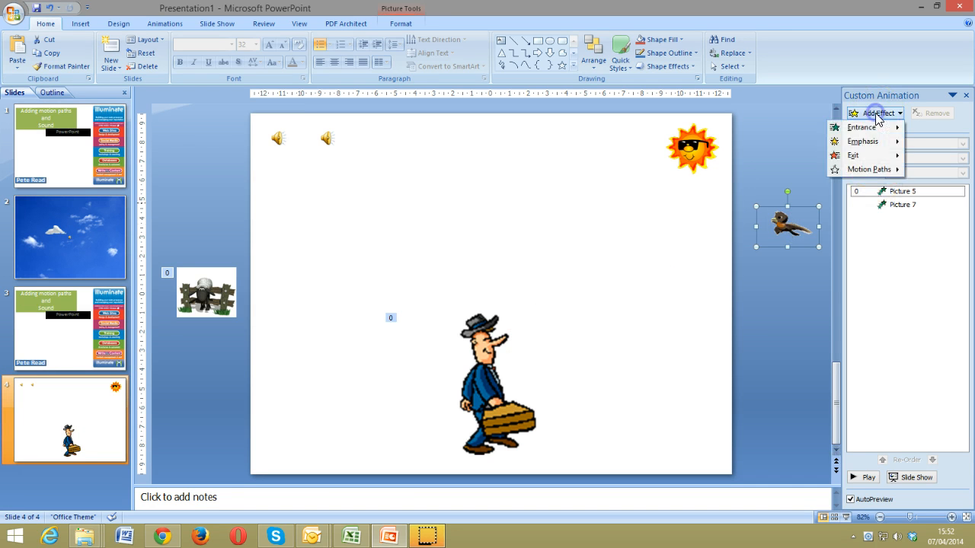
pyautogui.moveTo(876, 171)
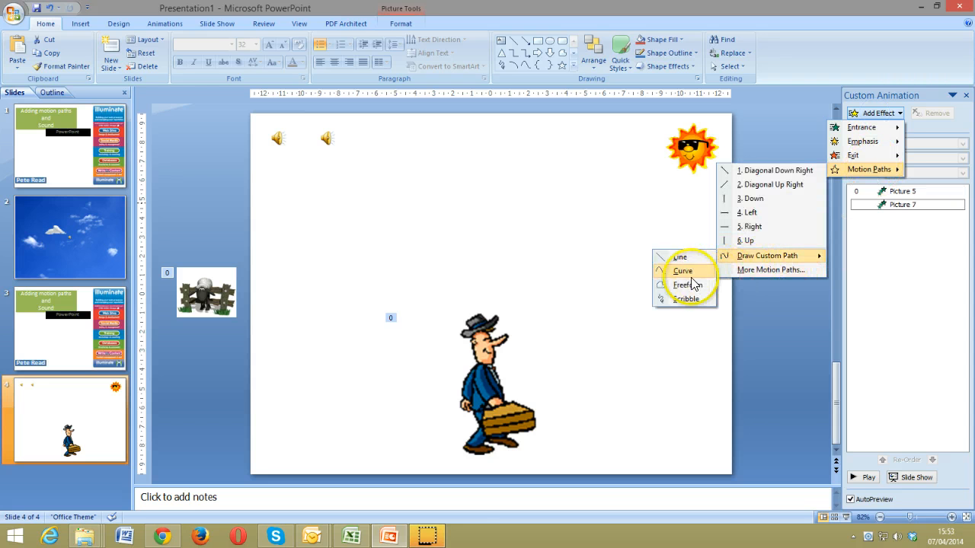
pyautogui.click(683, 271)
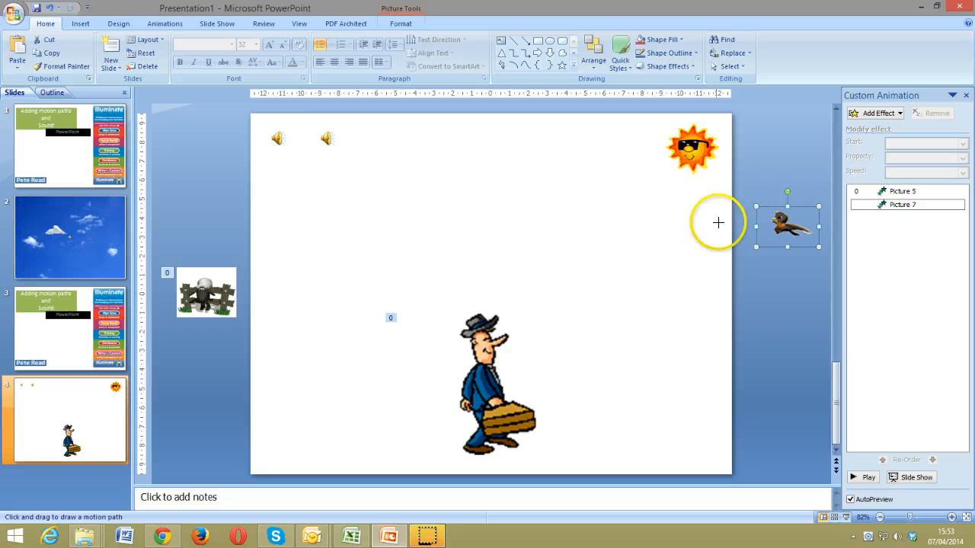
# Draw the bird's looping curved flight up near the sun, ending beside the man's face
pyautogui.click(644, 216)
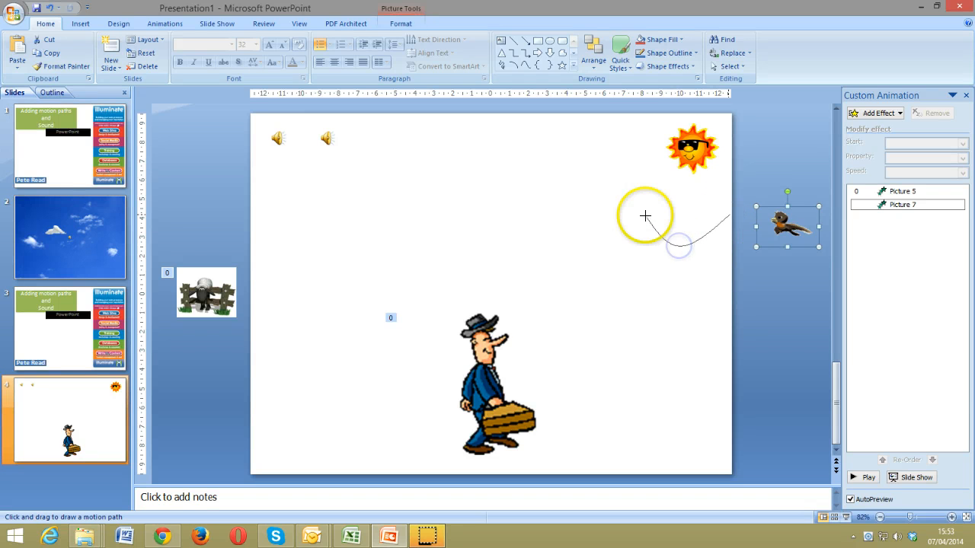
pyautogui.click(601, 183)
pyautogui.click(523, 167)
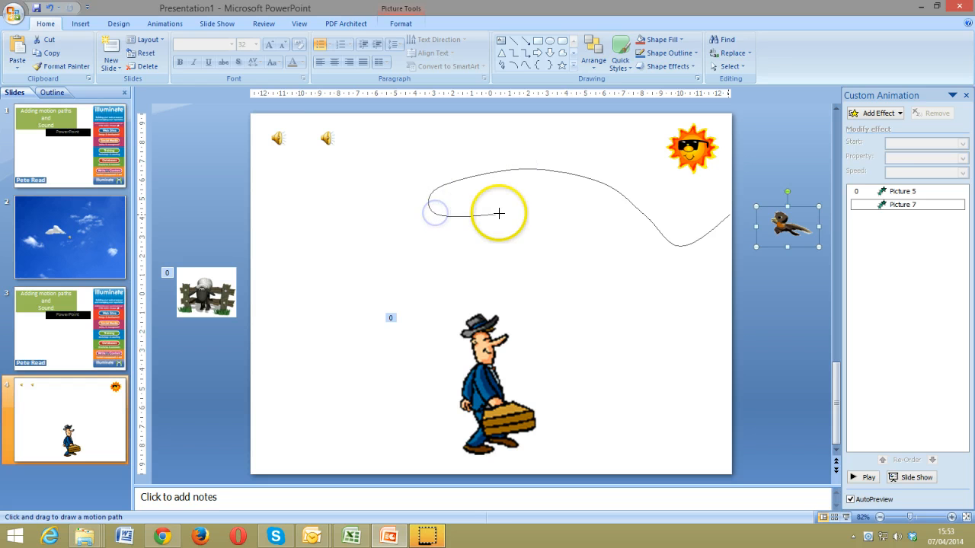
pyautogui.click(497, 214)
pyautogui.click(536, 186)
pyautogui.click(618, 145)
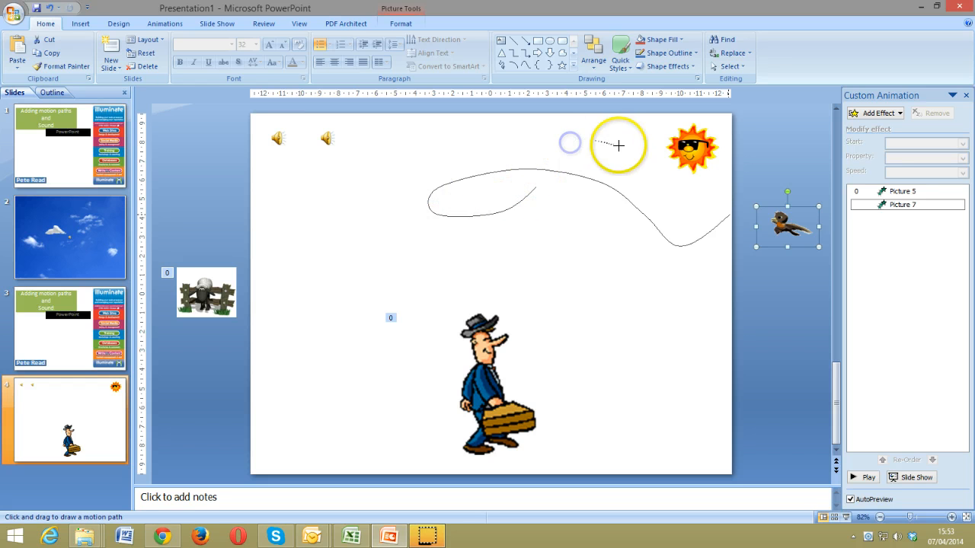
pyautogui.click(633, 207)
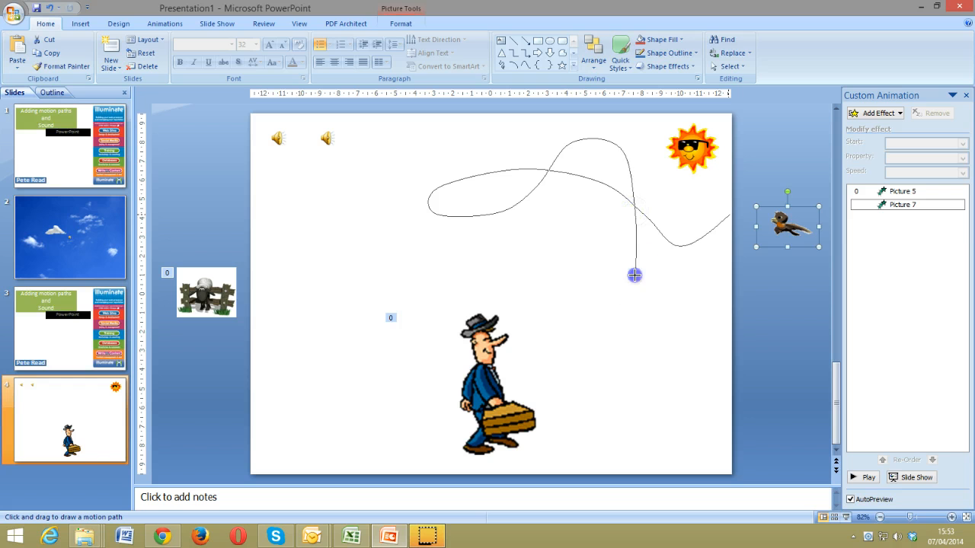
pyautogui.click(586, 303)
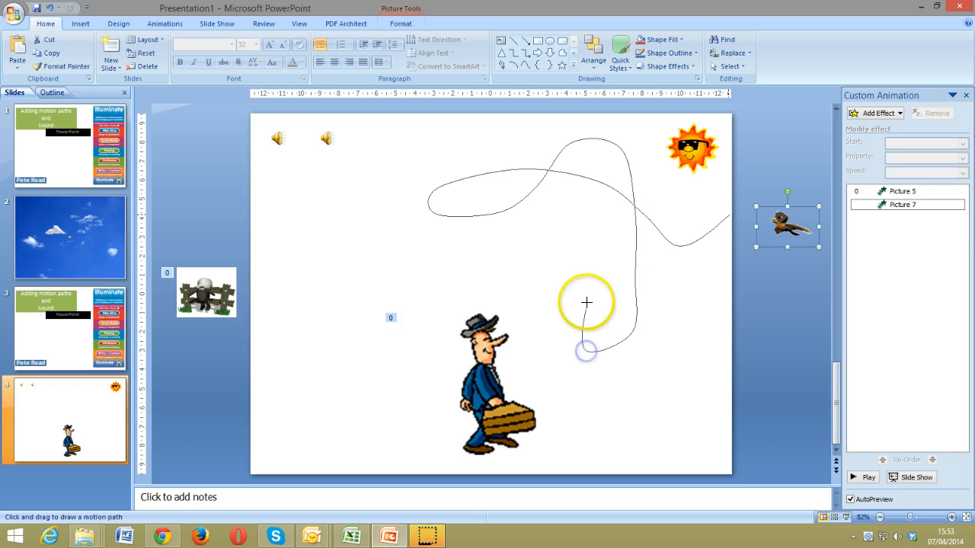
pyautogui.click(527, 300)
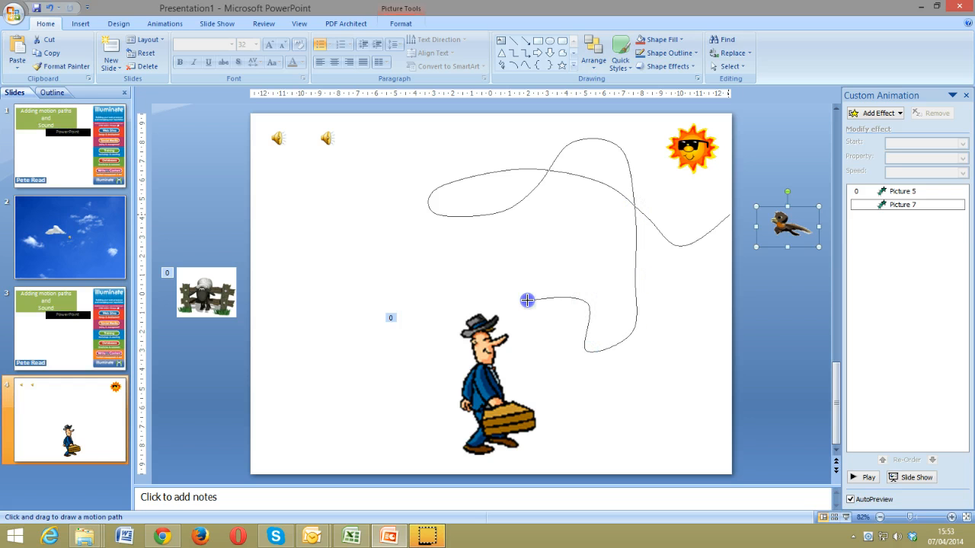
pyautogui.click(533, 350)
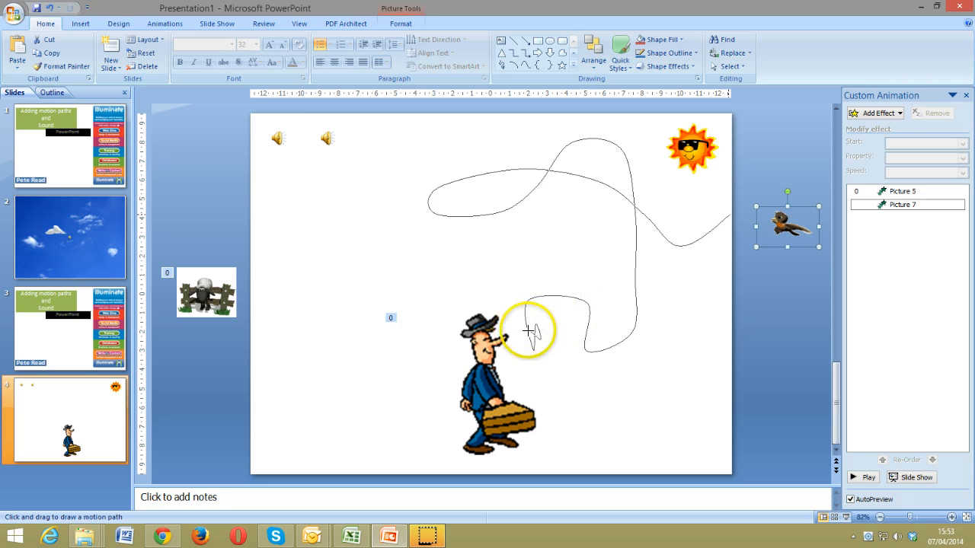
pyautogui.doubleClick(530, 329)
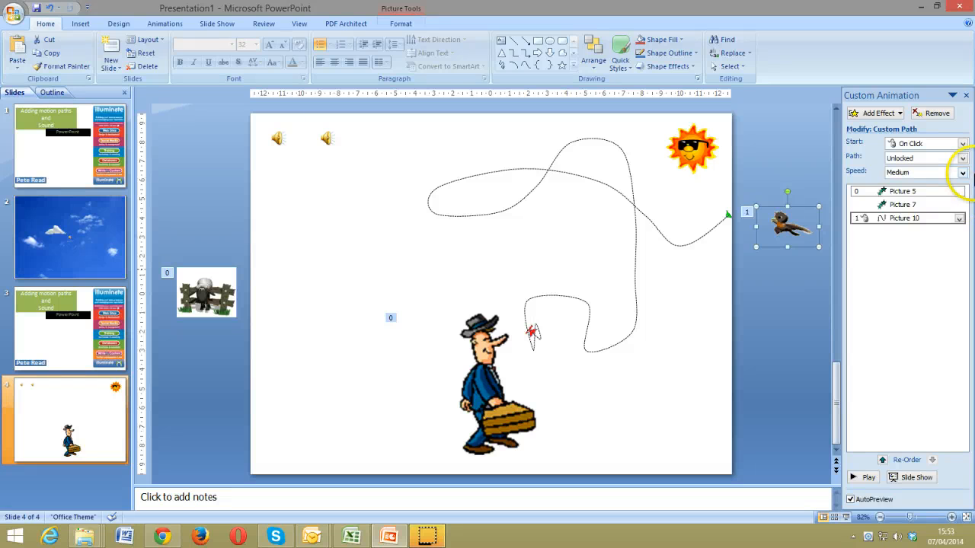
# Set Picture 10's flight path to With Previous, with a 6-second delay and 8-second speed
pyautogui.click(959, 219)
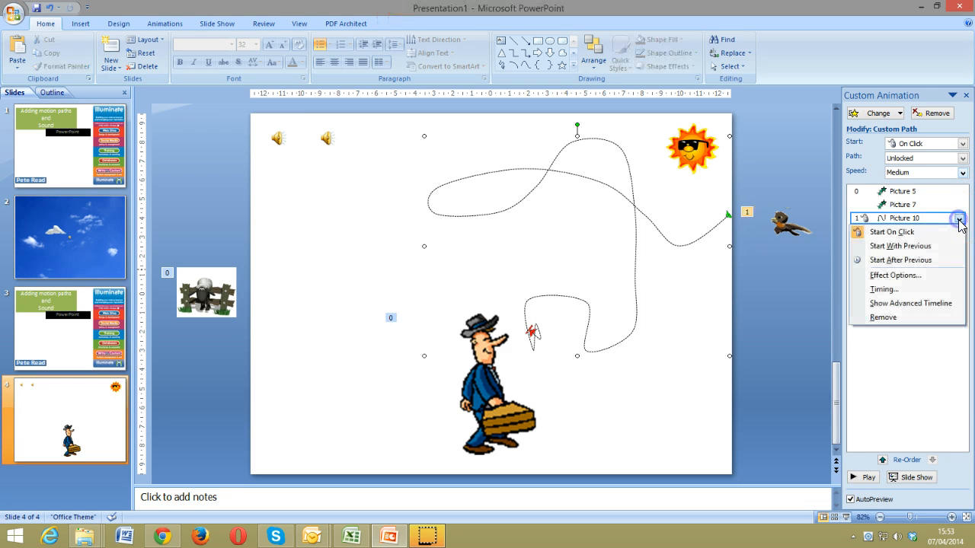
pyautogui.click(928, 247)
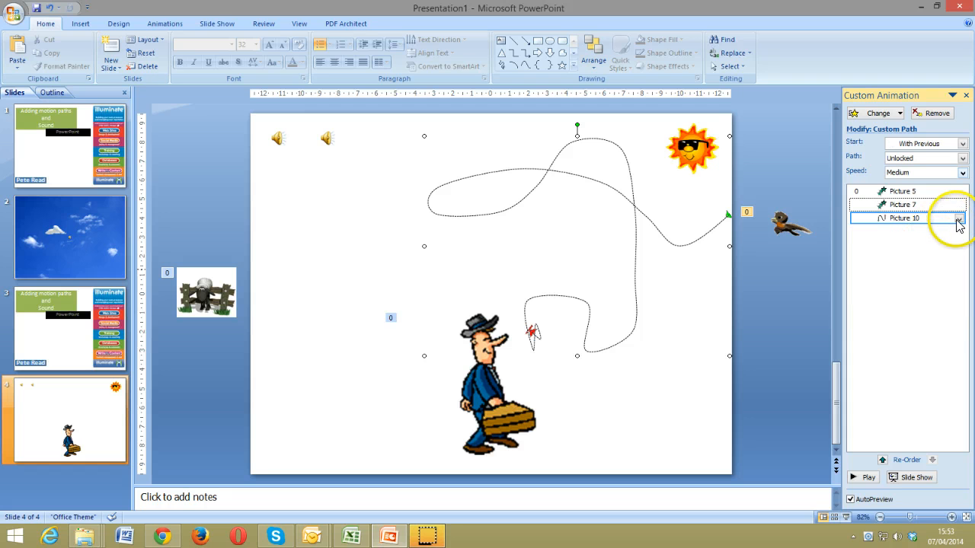
pyautogui.click(958, 219)
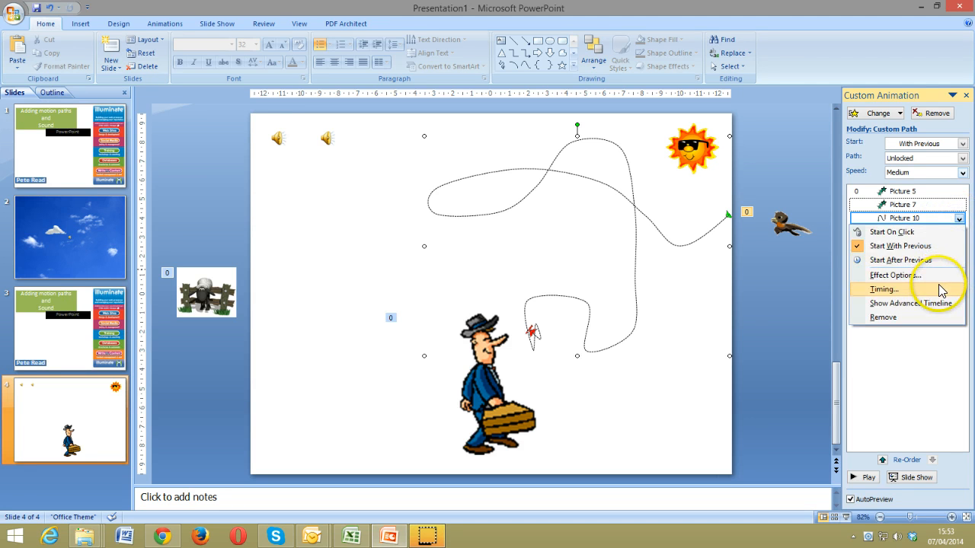
pyautogui.click(942, 290)
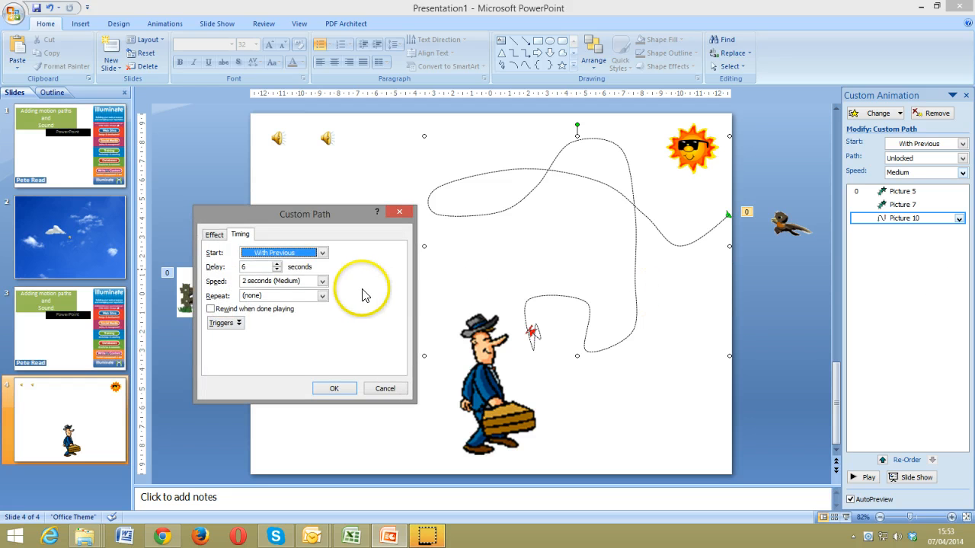
pyautogui.click(242, 282)
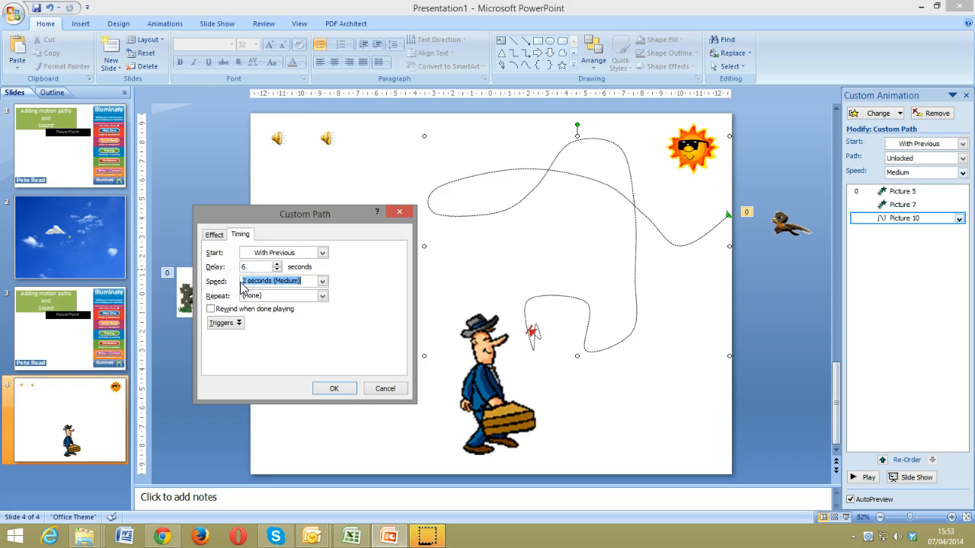
pyautogui.click(338, 387)
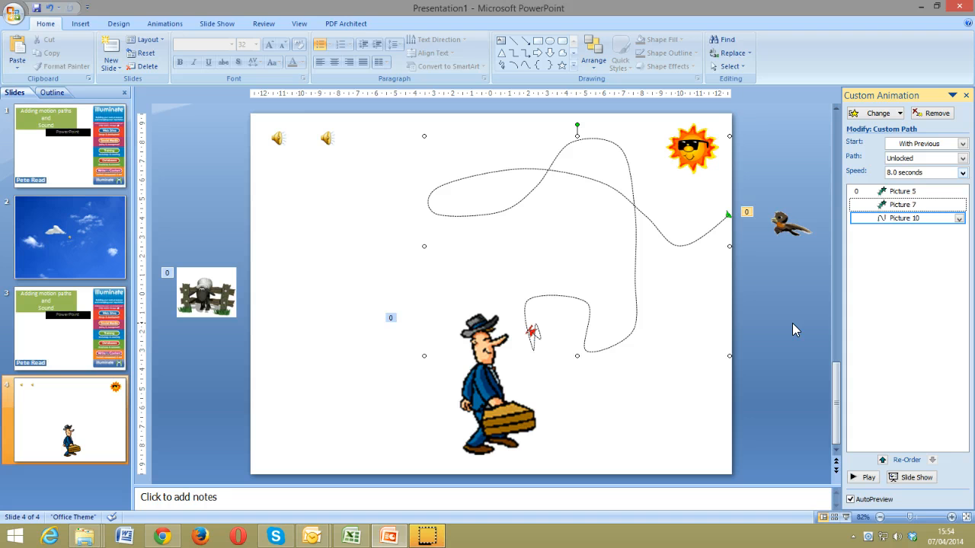
# Give the first sound icon a Play action starting With Previous, then preview the slide
pyautogui.click(277, 140)
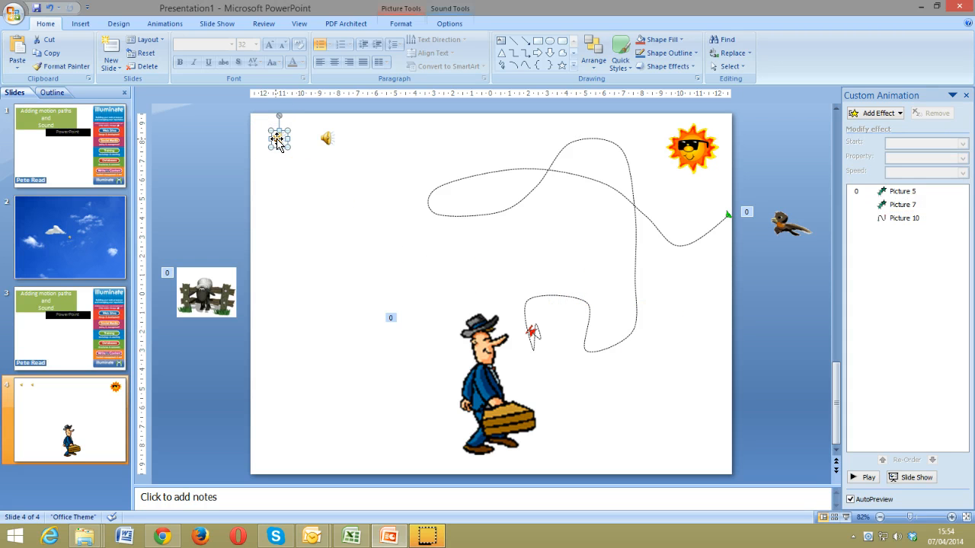
pyautogui.rightClick(277, 139)
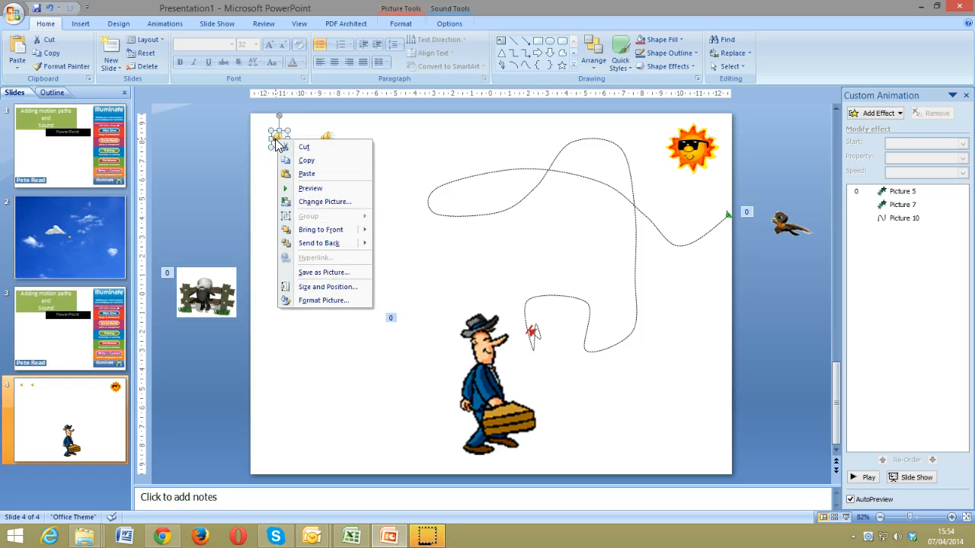
pyautogui.click(887, 113)
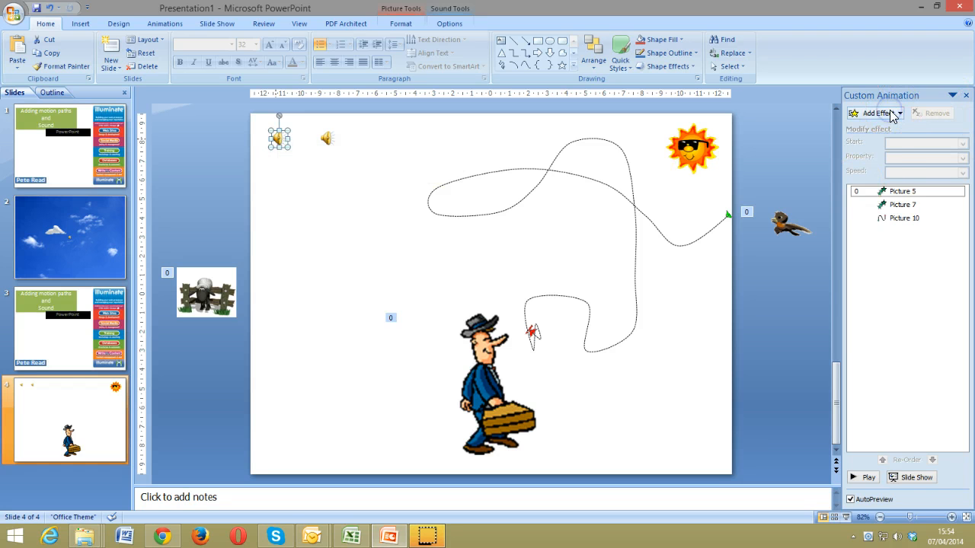
pyautogui.click(893, 114)
pyautogui.moveTo(894, 185)
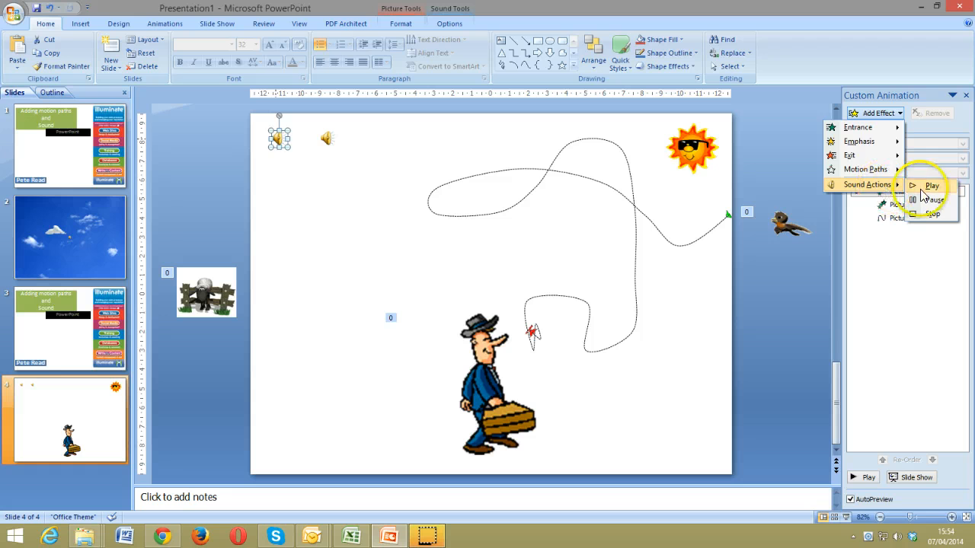
pyautogui.click(929, 186)
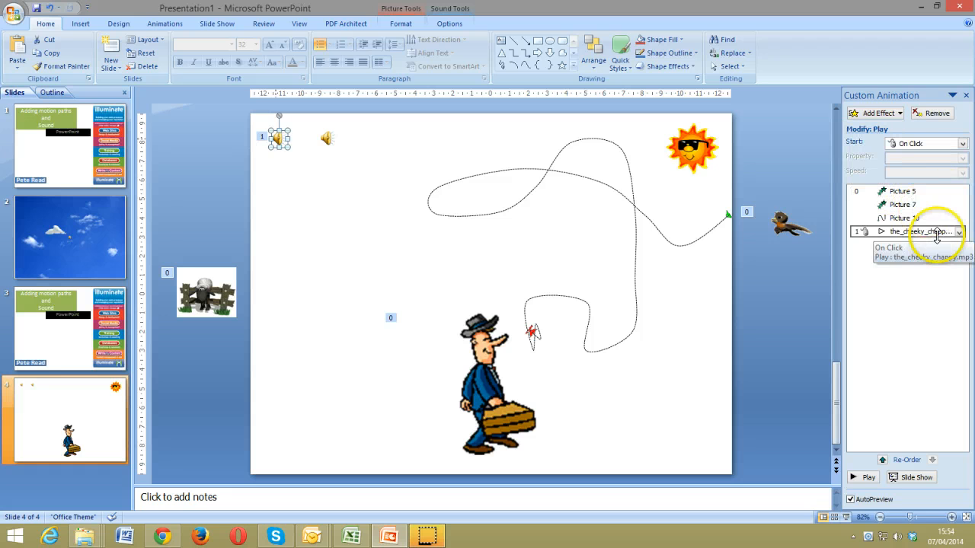
pyautogui.click(963, 144)
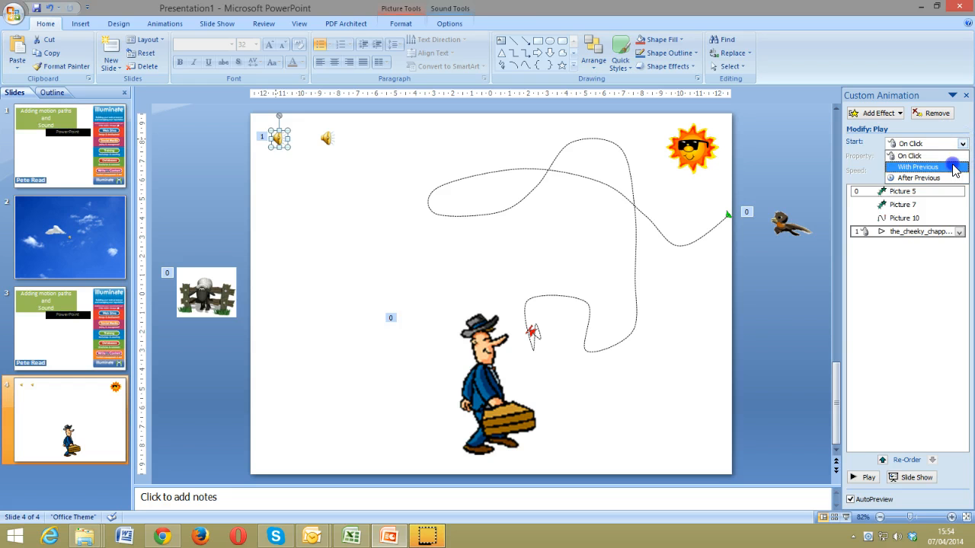
pyautogui.click(953, 166)
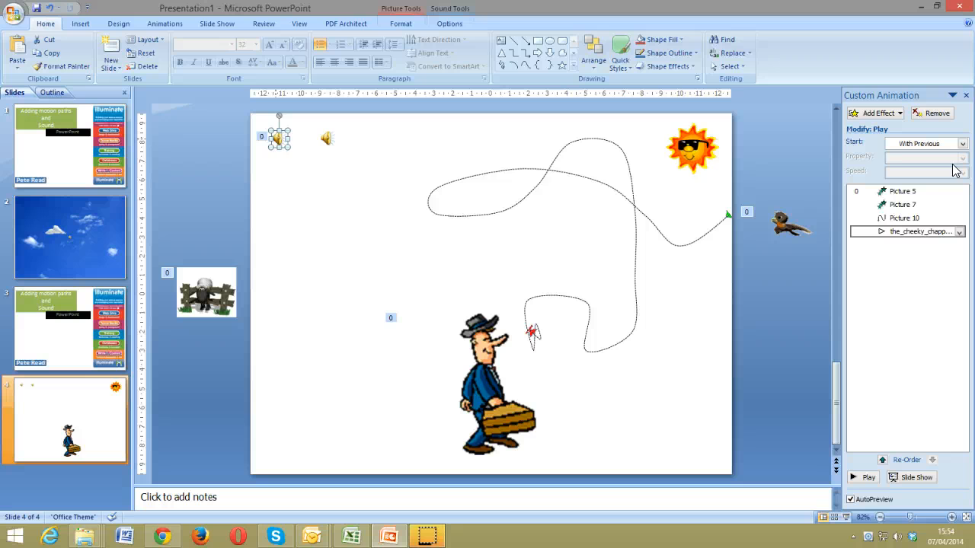
pyautogui.click(864, 478)
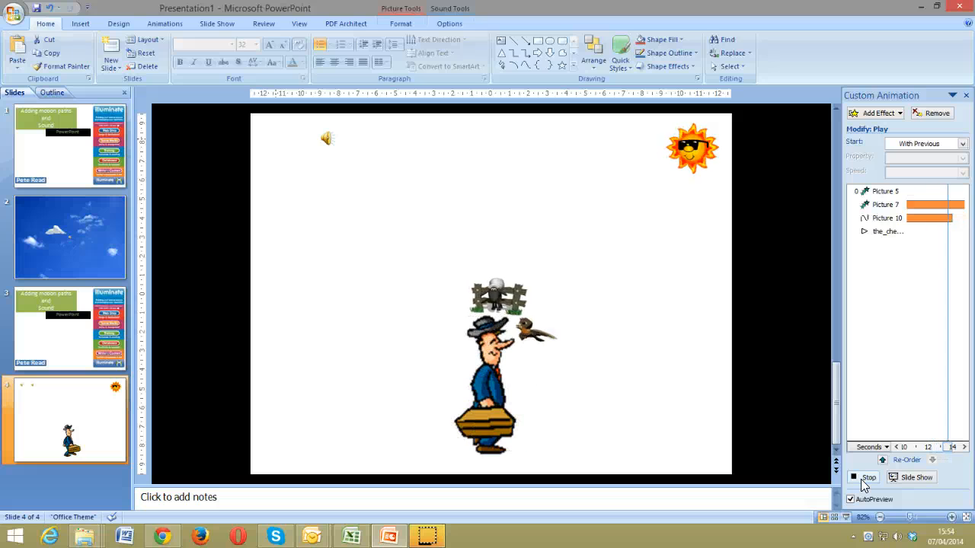
# Move the_cheeky_chappy.mp3 to the top of the animation order and preview the result
pyautogui.click(863, 480)
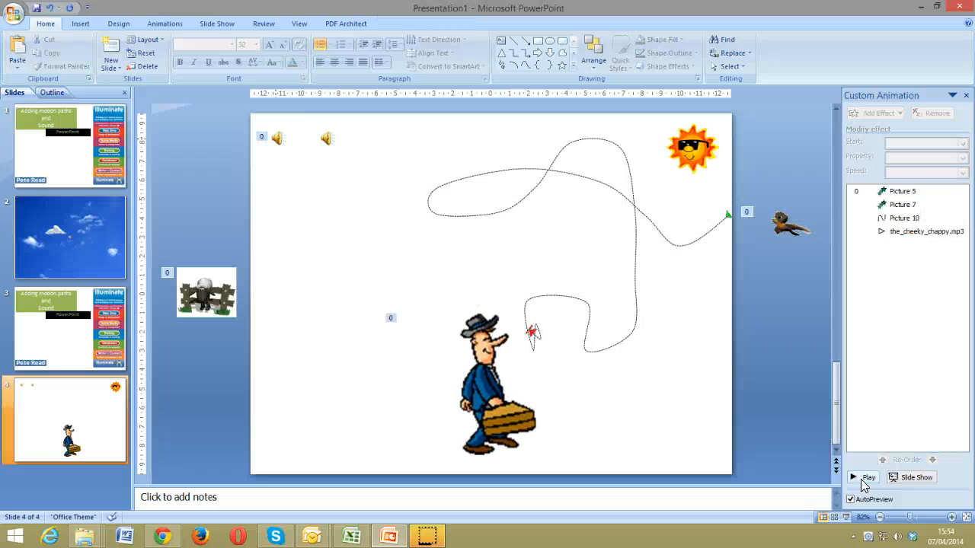
pyautogui.click(918, 231)
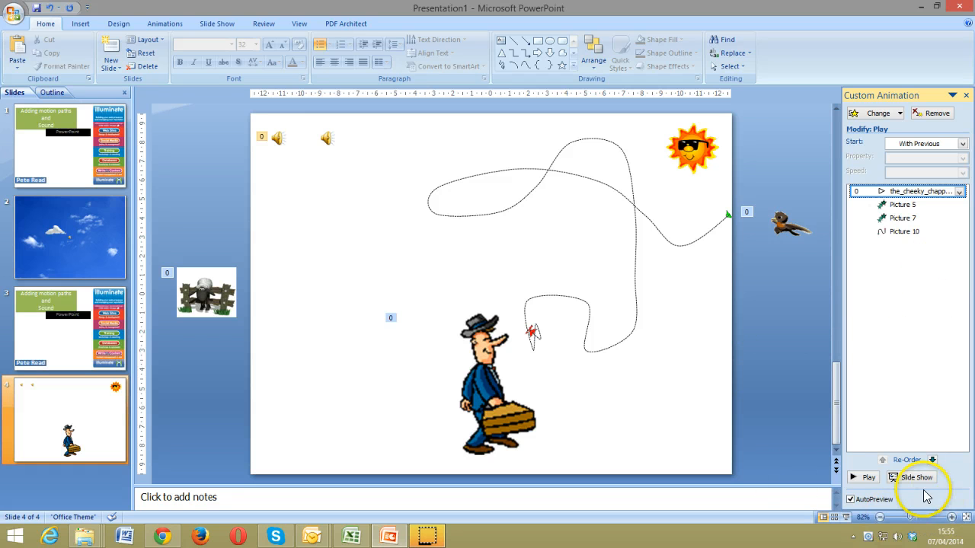
pyautogui.click(867, 478)
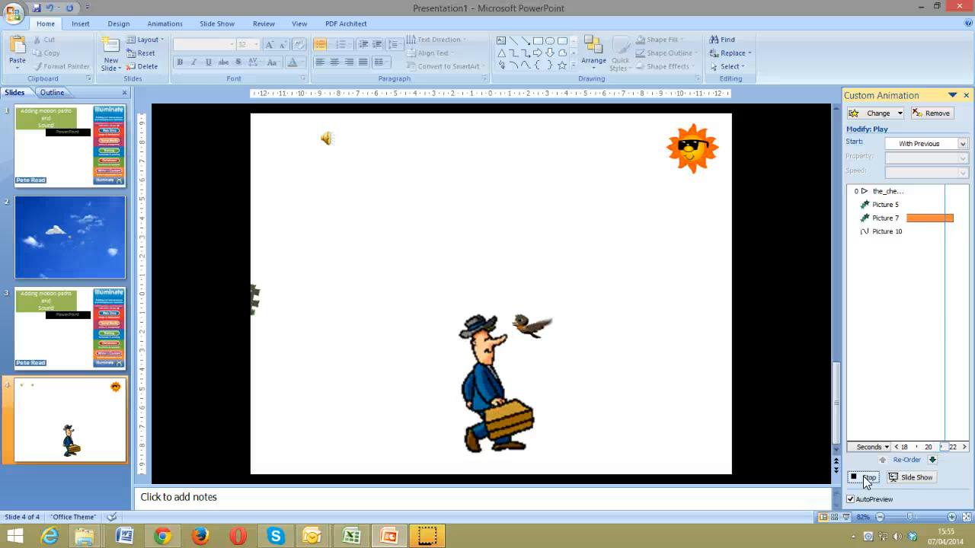
pyautogui.click(866, 478)
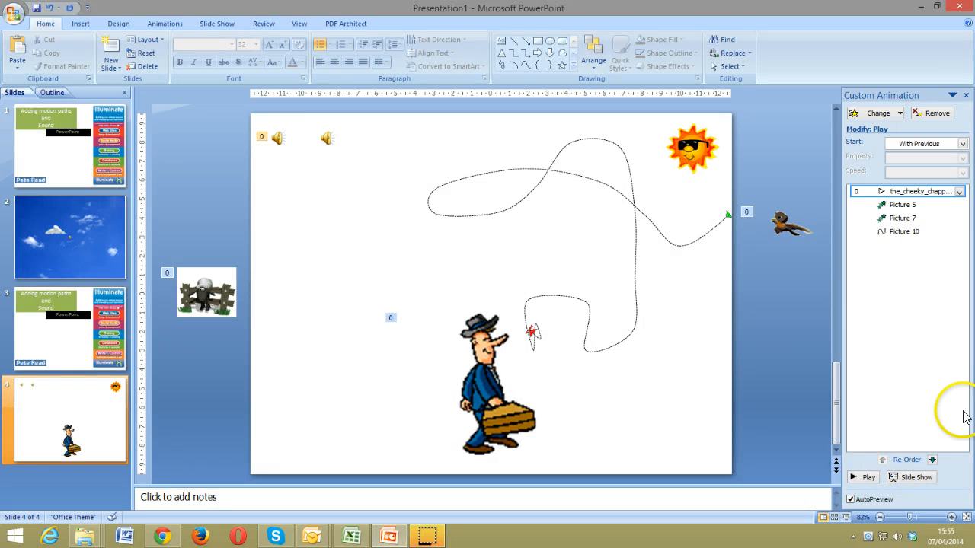
pyautogui.click(325, 142)
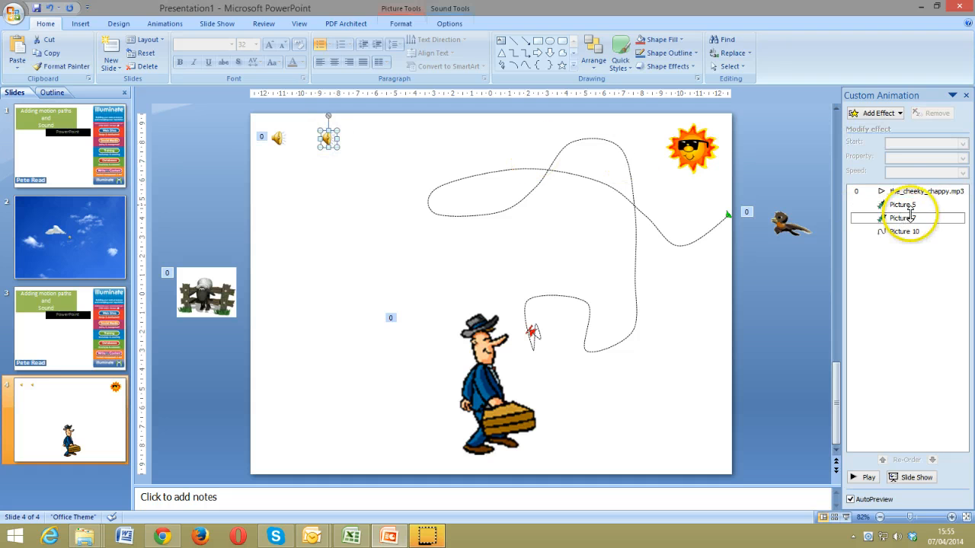
# Give the second speaker icon (birds007.wav) a Play sound action that starts After Previous
pyautogui.click(879, 114)
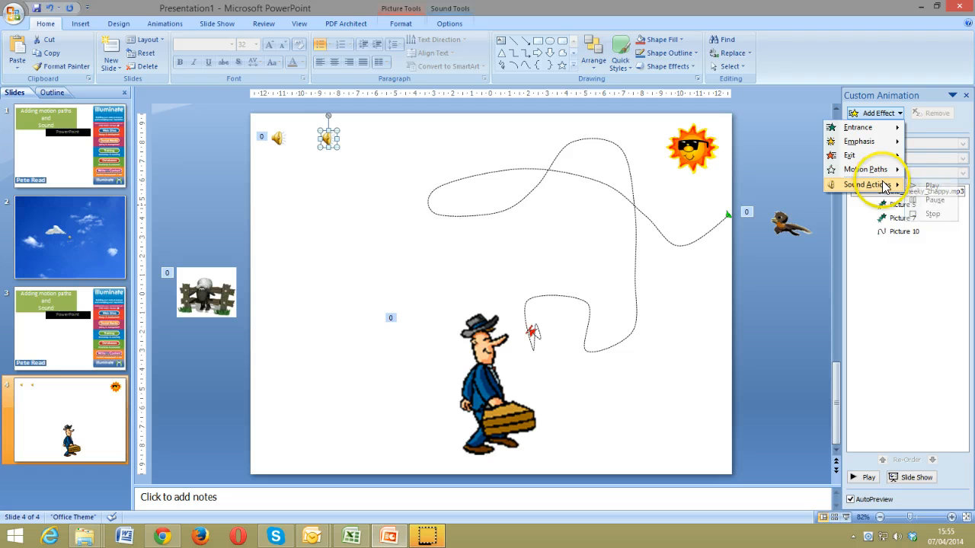
pyautogui.click(936, 186)
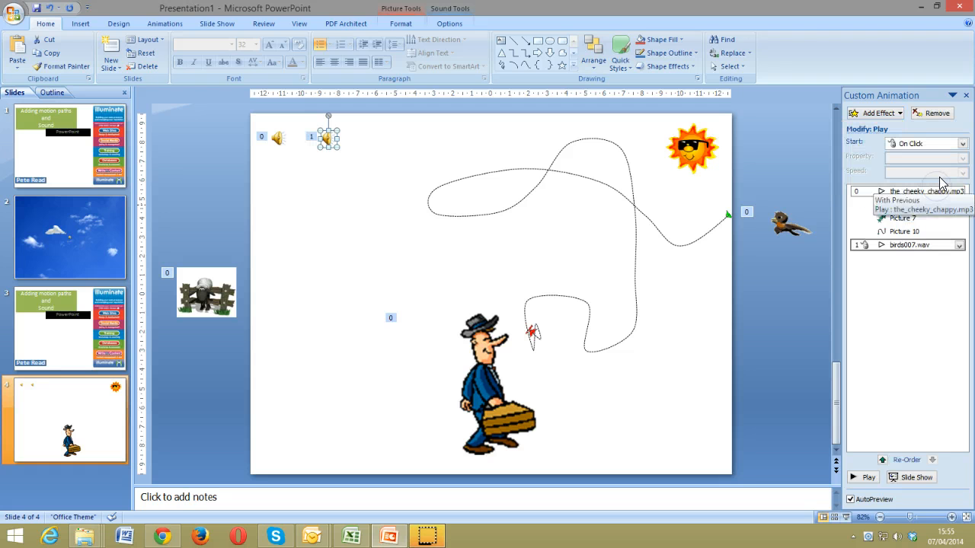
pyautogui.click(962, 144)
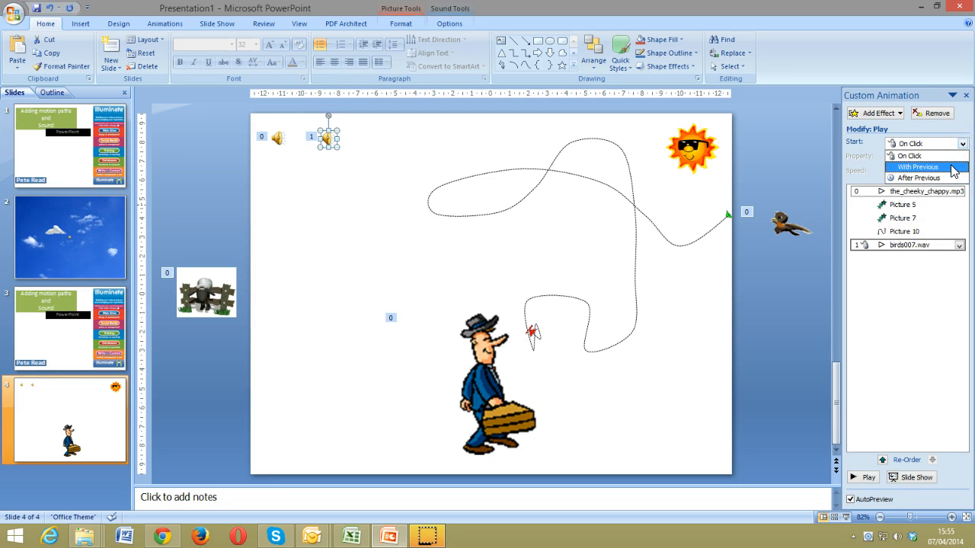
pyautogui.click(954, 167)
pyautogui.click(958, 245)
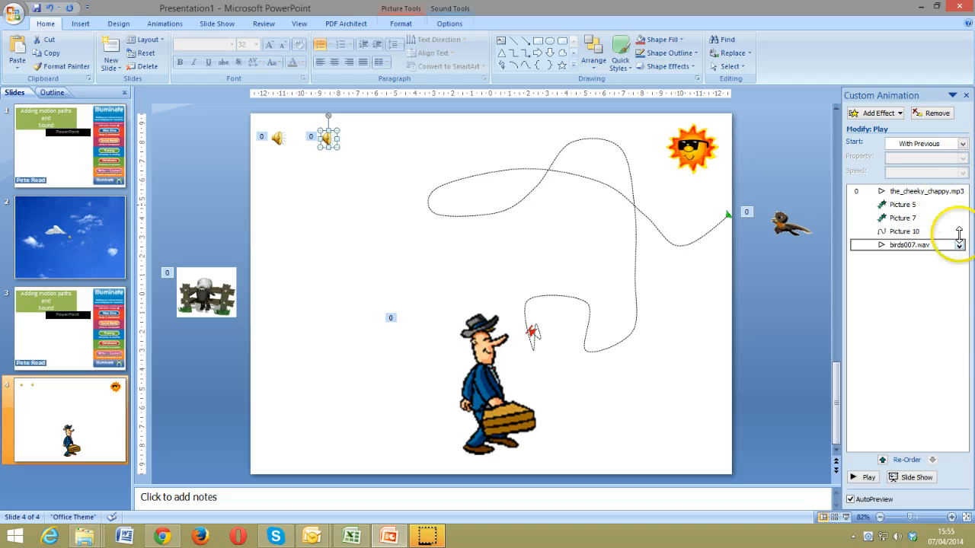
pyautogui.click(962, 144)
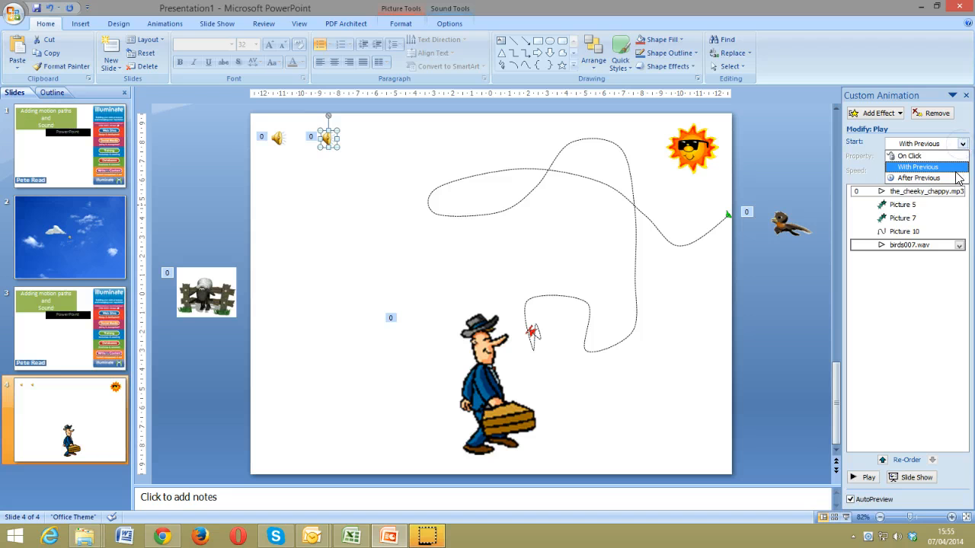
pyautogui.click(957, 177)
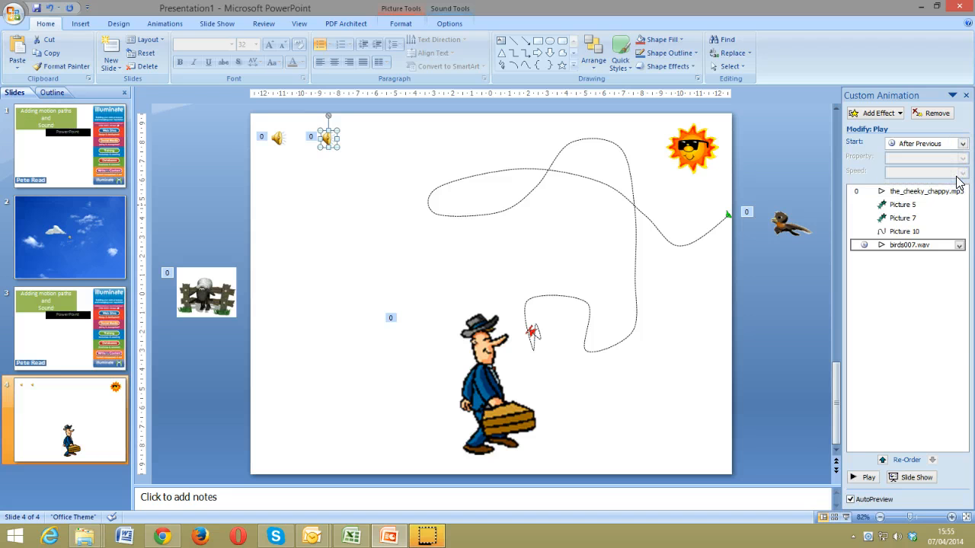
pyautogui.click(868, 477)
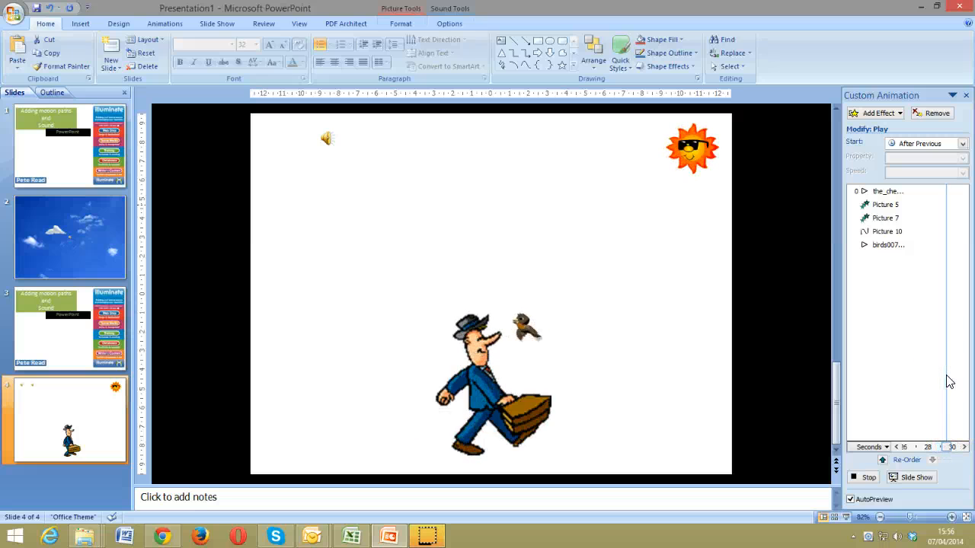
pyautogui.click(865, 478)
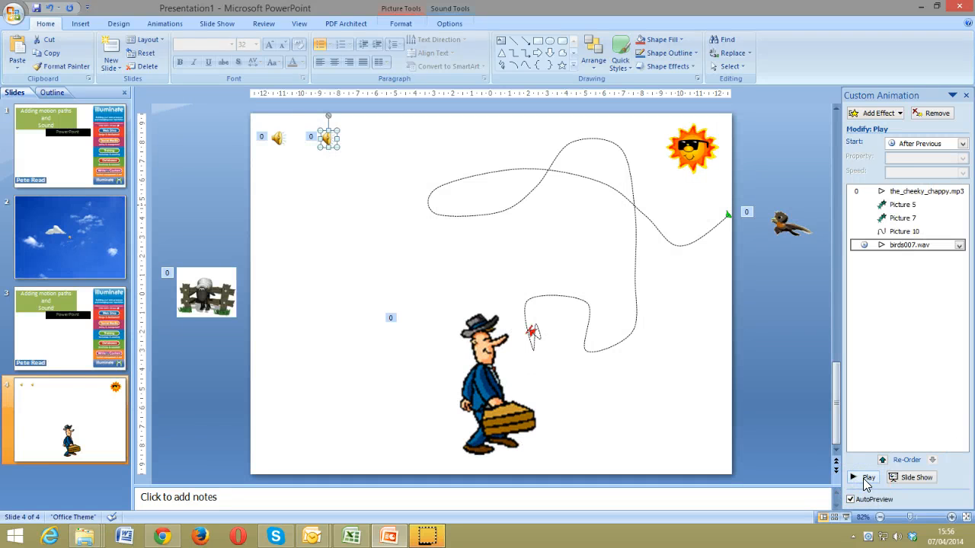
# Set the birds007.wav sound to start With Previous after a 16-second delay
pyautogui.click(959, 245)
pyautogui.click(935, 316)
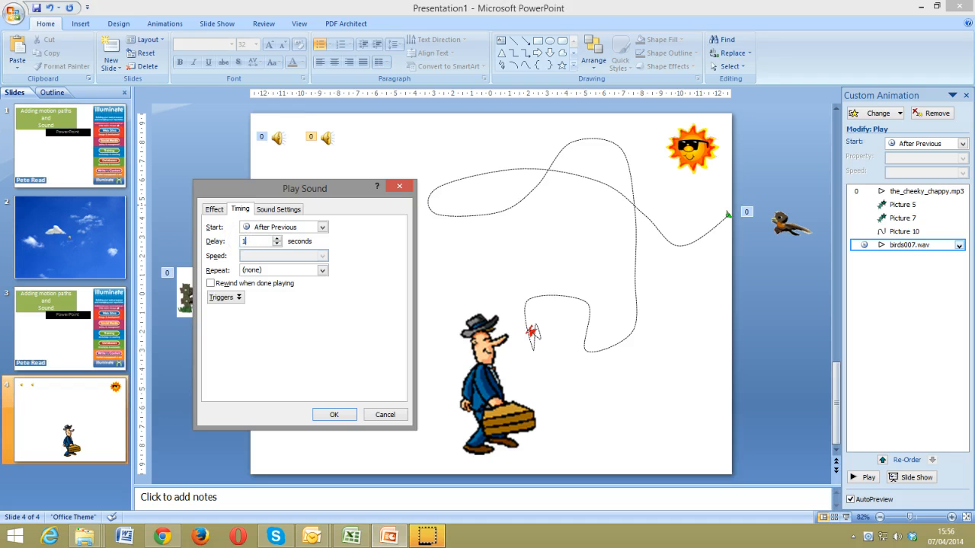
pyautogui.click(282, 227)
pyautogui.click(283, 245)
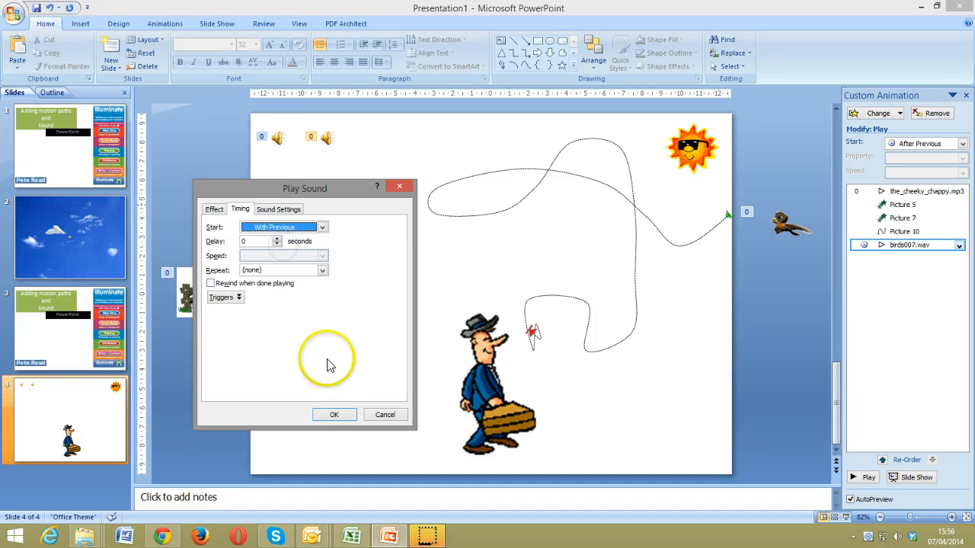
pyautogui.doubleClick(248, 241)
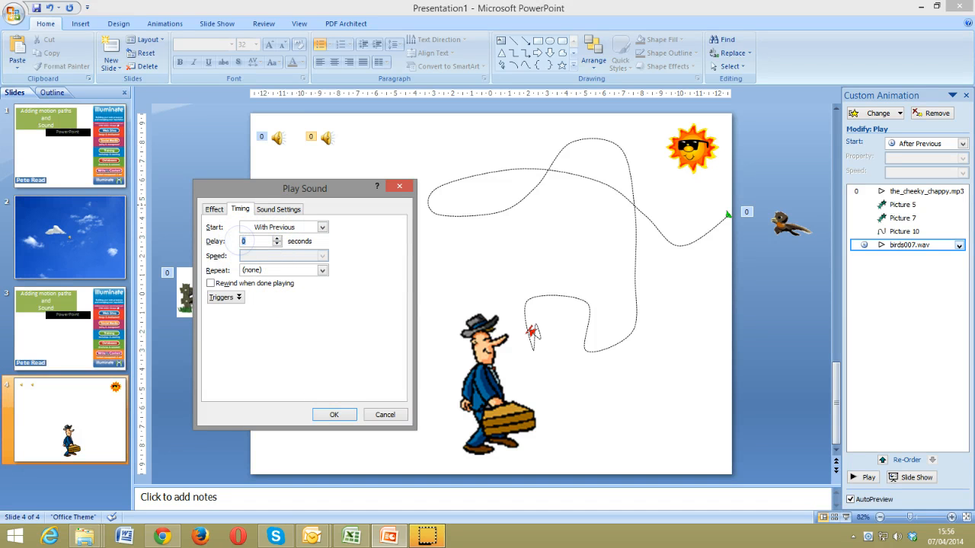
pyautogui.click(334, 414)
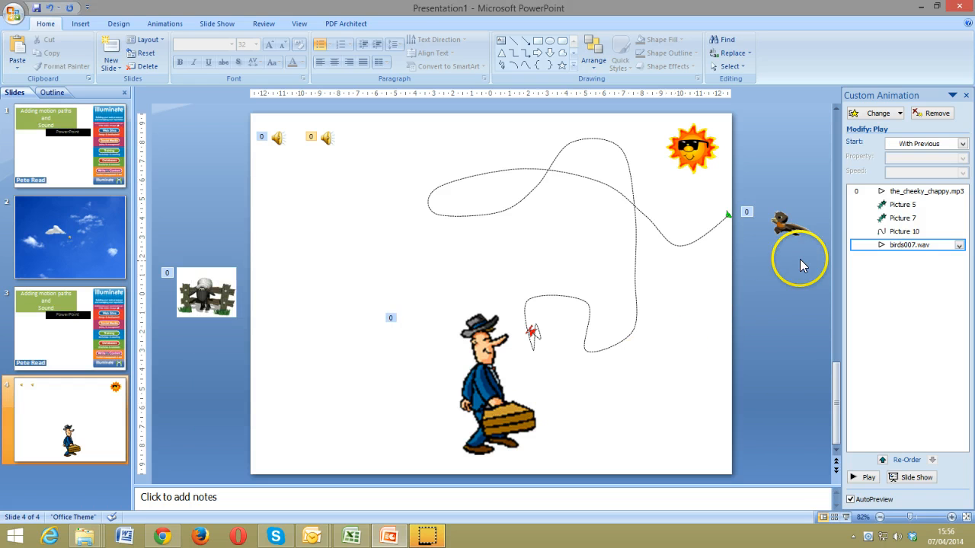
pyautogui.click(783, 226)
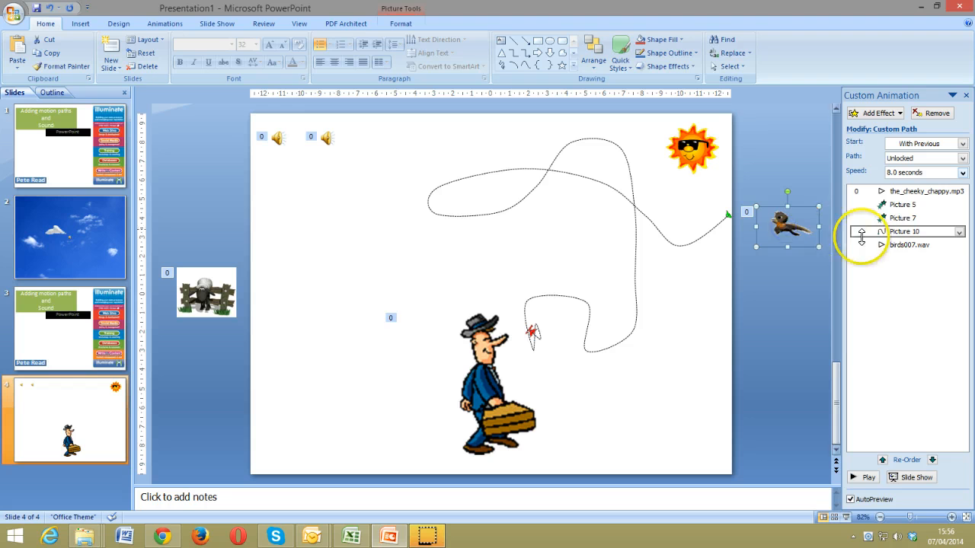
pyautogui.click(960, 232)
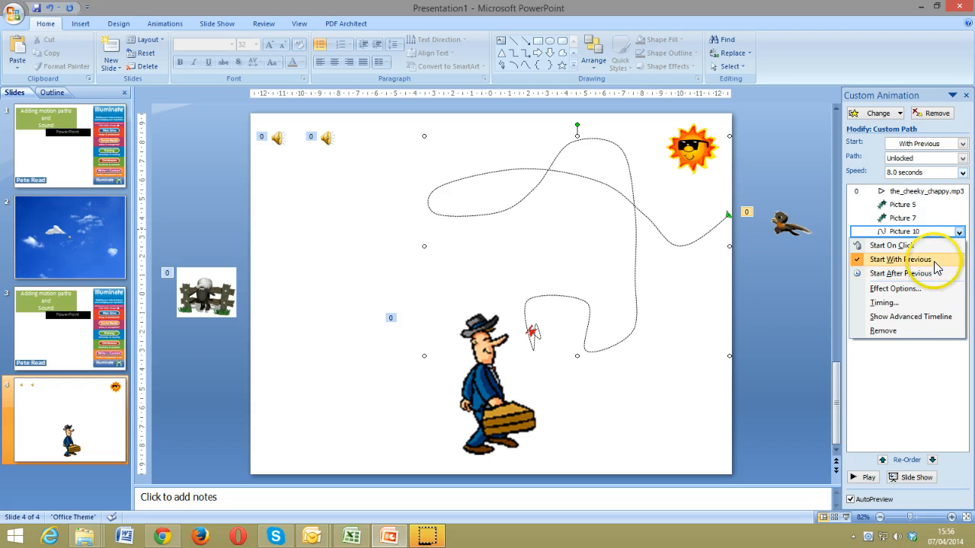
pyautogui.click(929, 304)
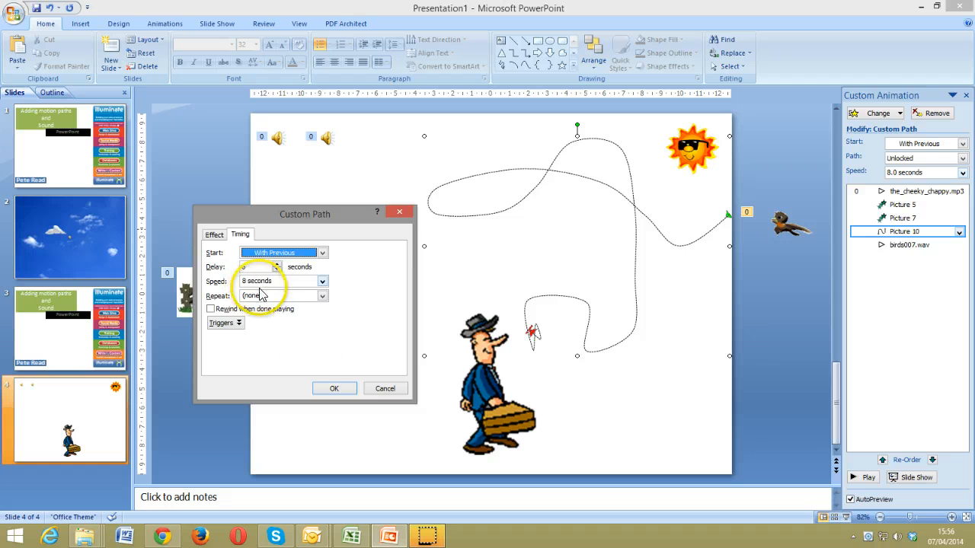
pyautogui.click(383, 389)
pyautogui.click(896, 245)
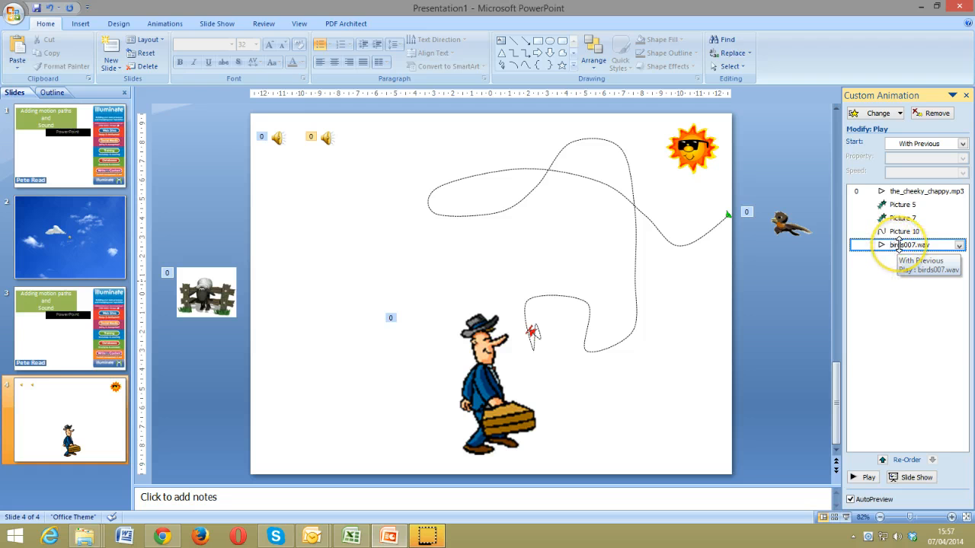
# Change the birds007.wav sound's delay from 16 to 14 seconds
pyautogui.click(959, 245)
pyautogui.click(914, 316)
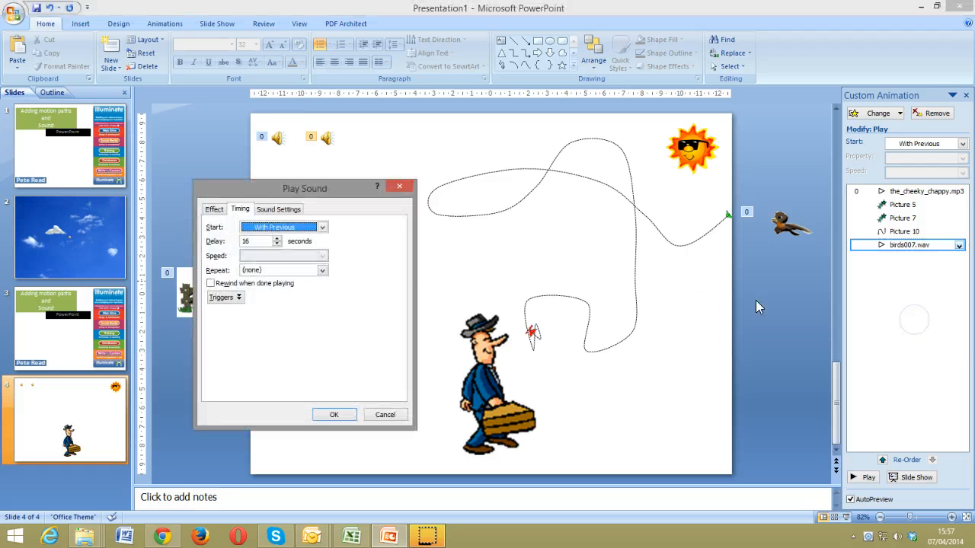
pyautogui.doubleClick(250, 241)
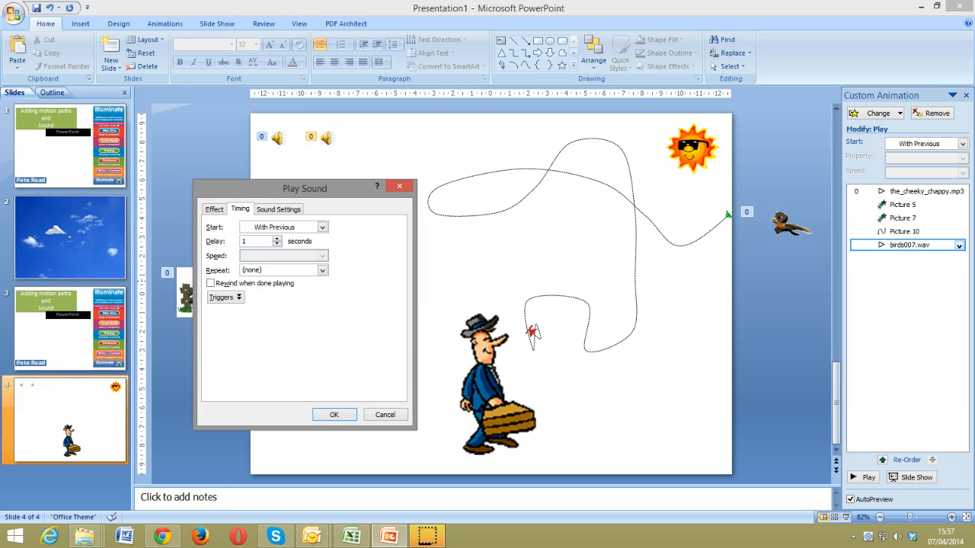
pyautogui.click(335, 414)
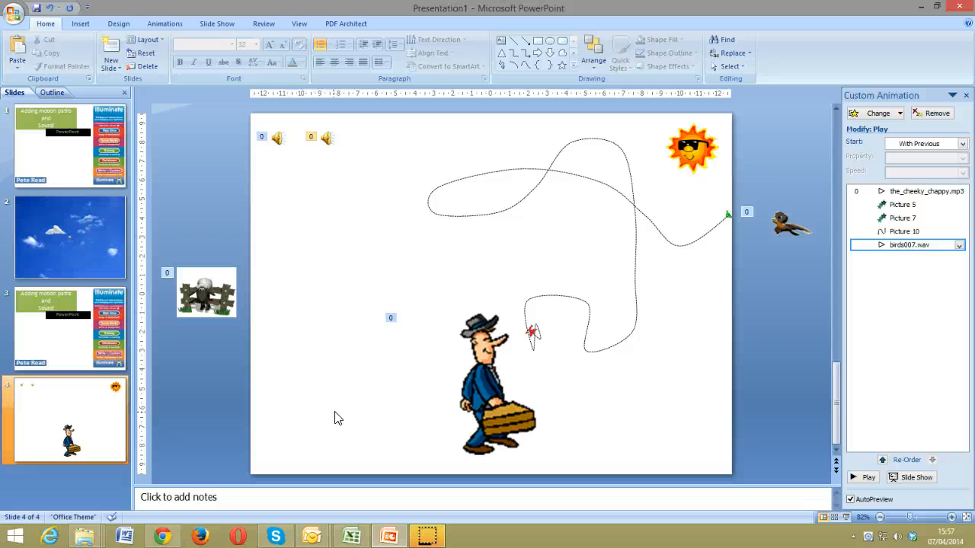
pyautogui.hotkey('shift', 'F5')
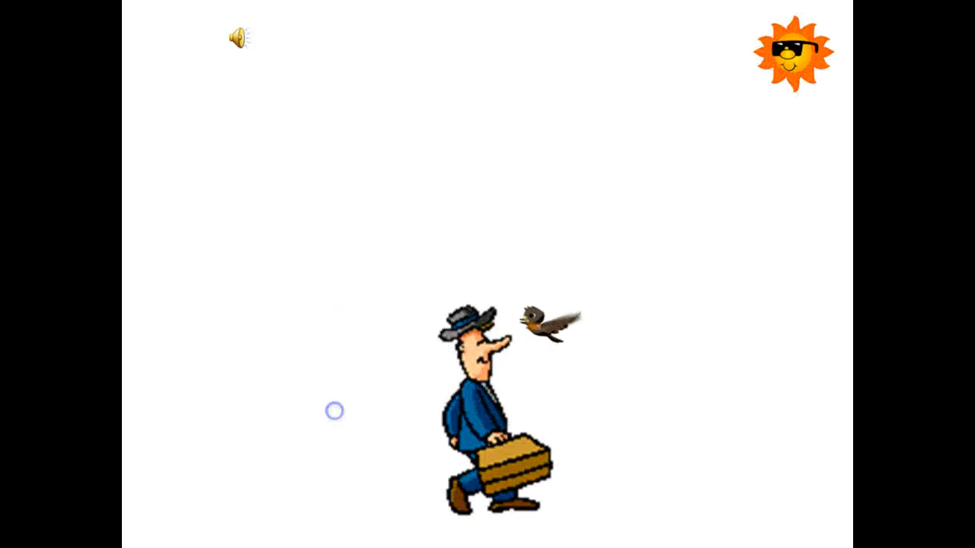
pyautogui.press('Escape')
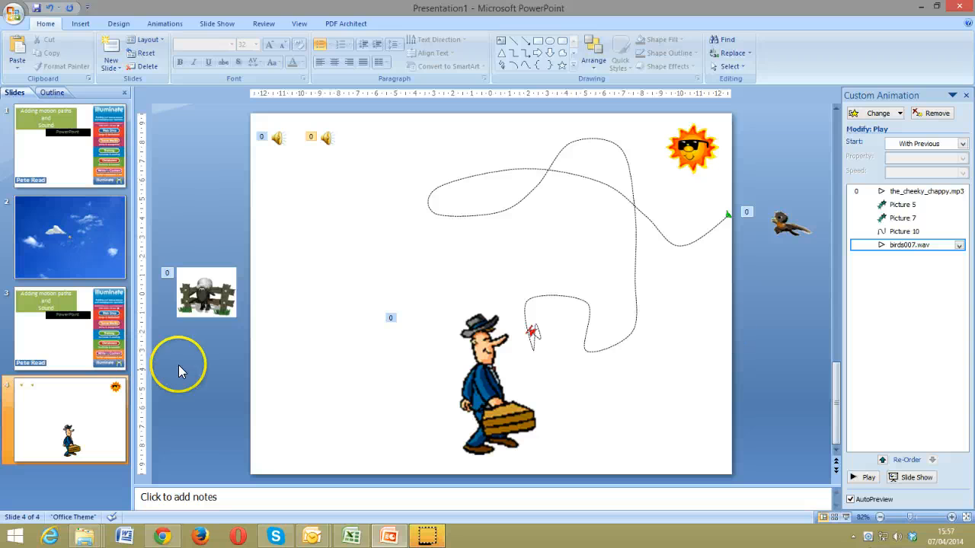
# Give the sheep's Crawl In effect a 4-second delay and a 12-second speed
pyautogui.click(189, 303)
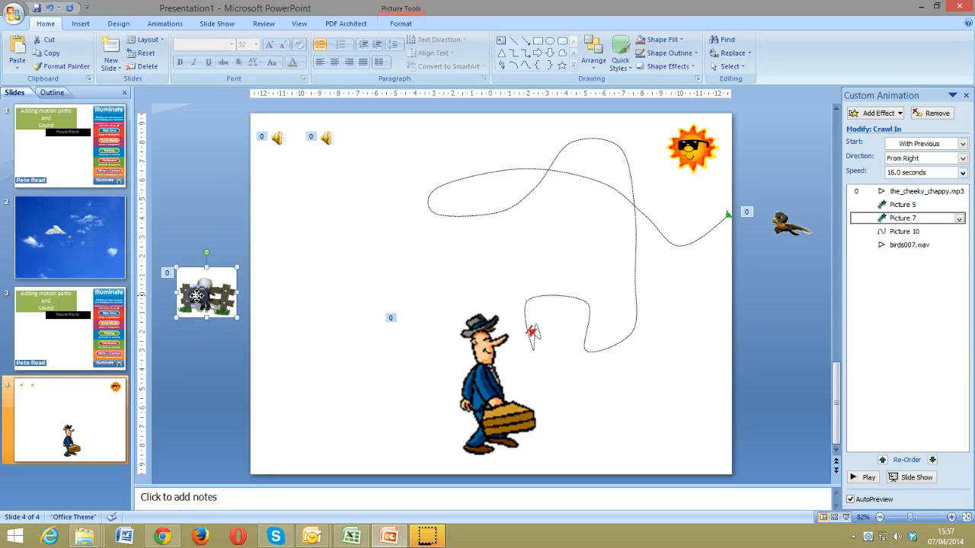
pyautogui.click(959, 220)
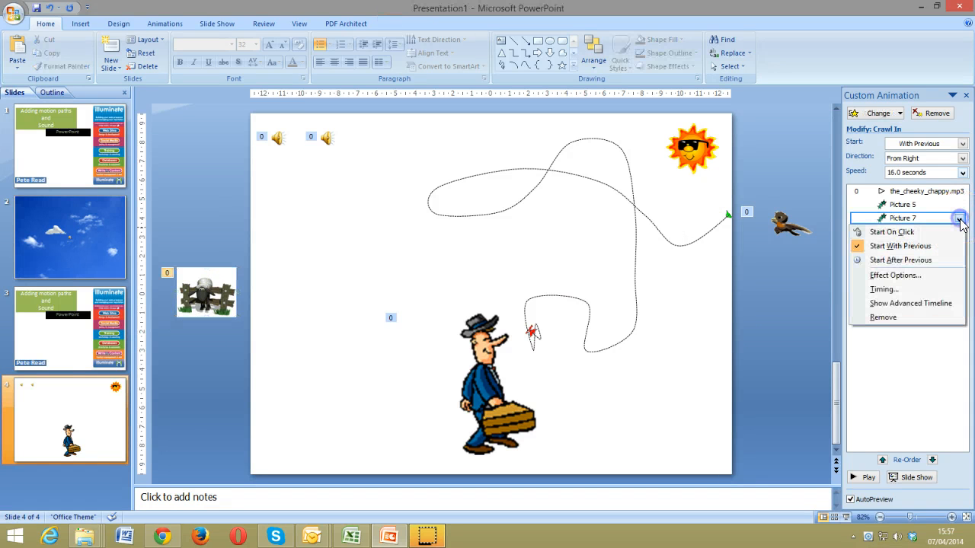
pyautogui.click(957, 294)
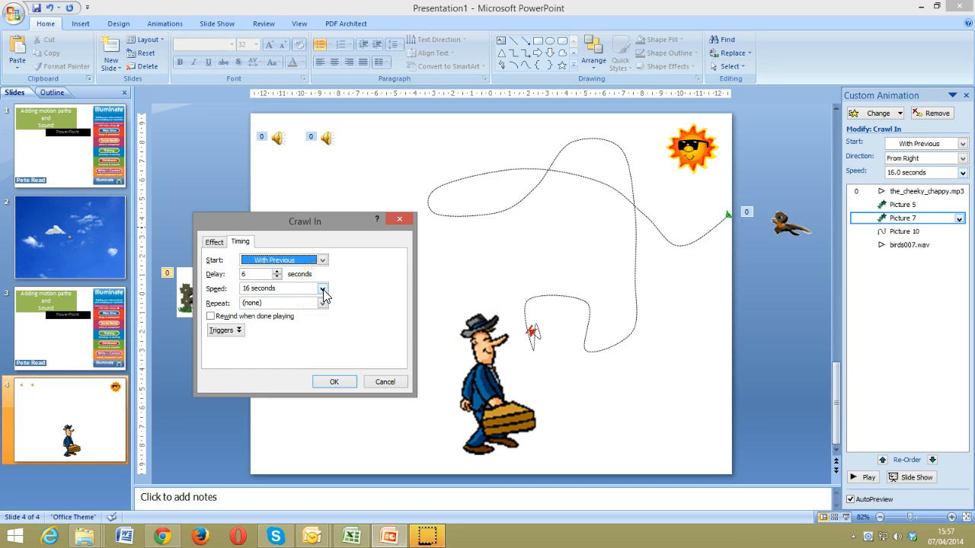
pyautogui.click(277, 272)
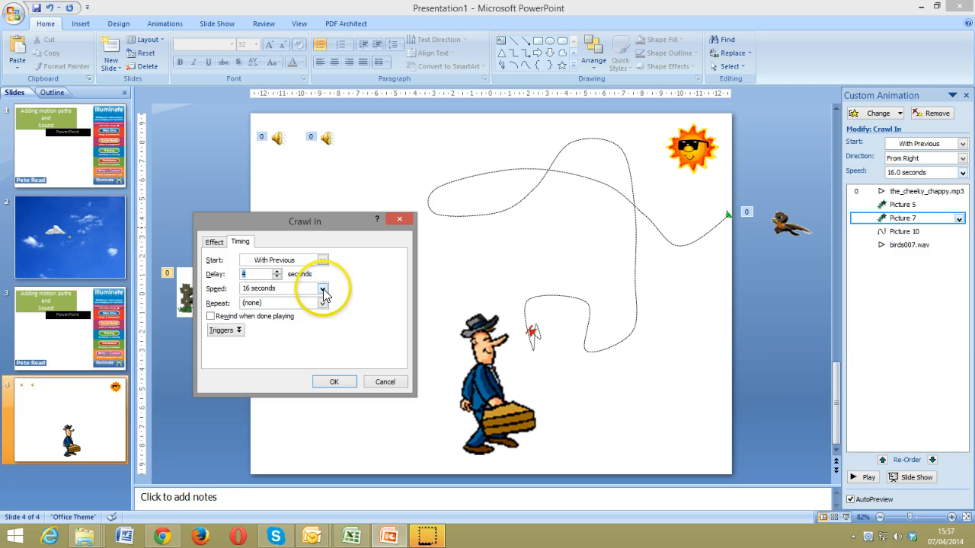
pyautogui.click(246, 288)
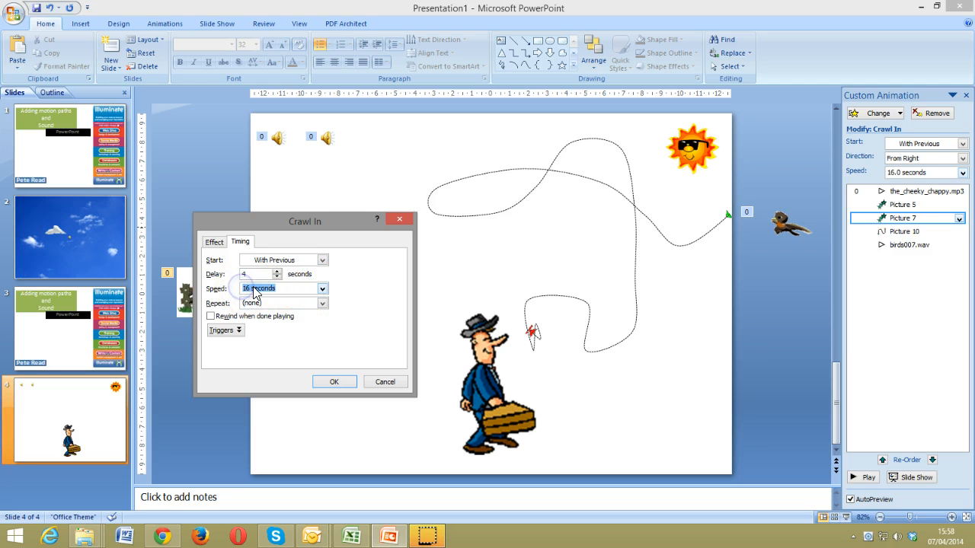
pyautogui.write('12')
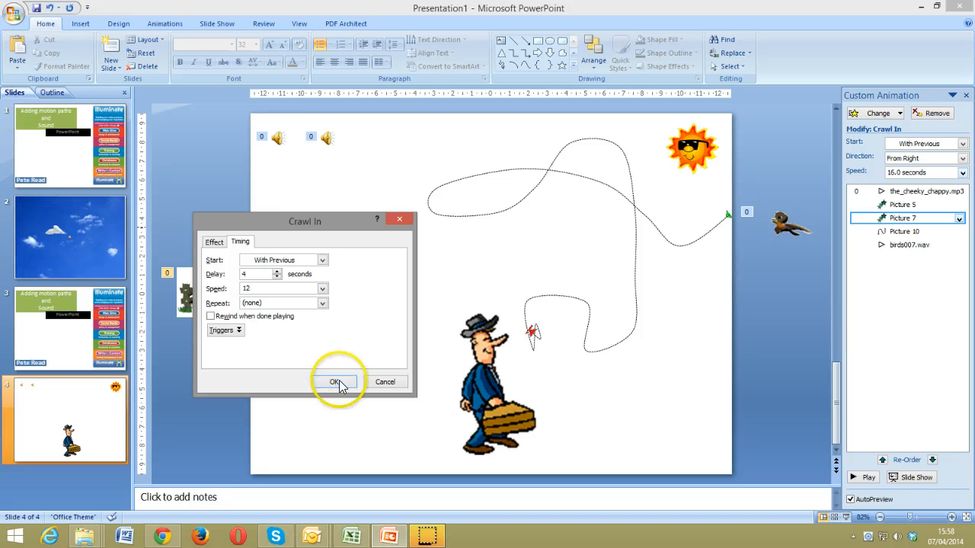
pyautogui.click(333, 381)
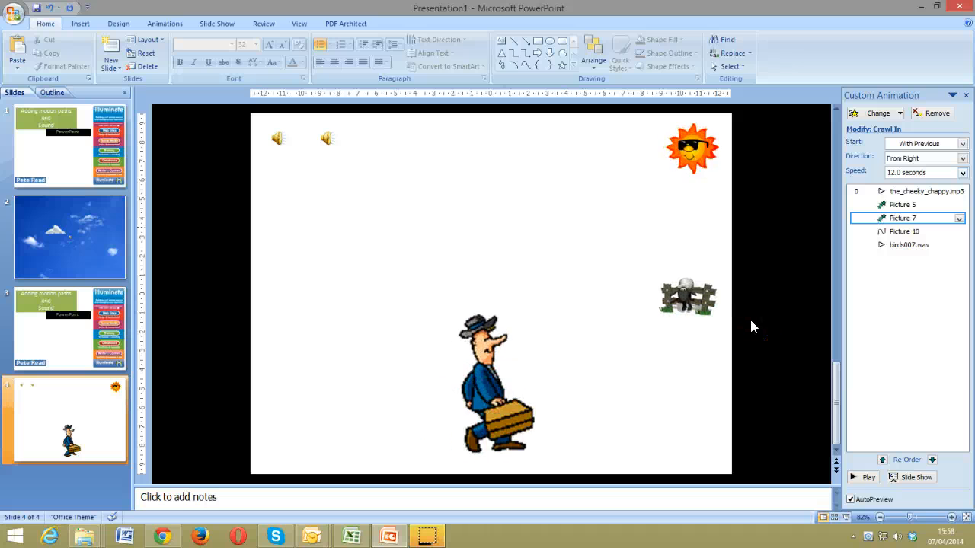
# Tick Hide sound icon during slide show for birds007.wav, then play slide 4 as a show
pyautogui.click(326, 137)
pyautogui.rightClick(327, 139)
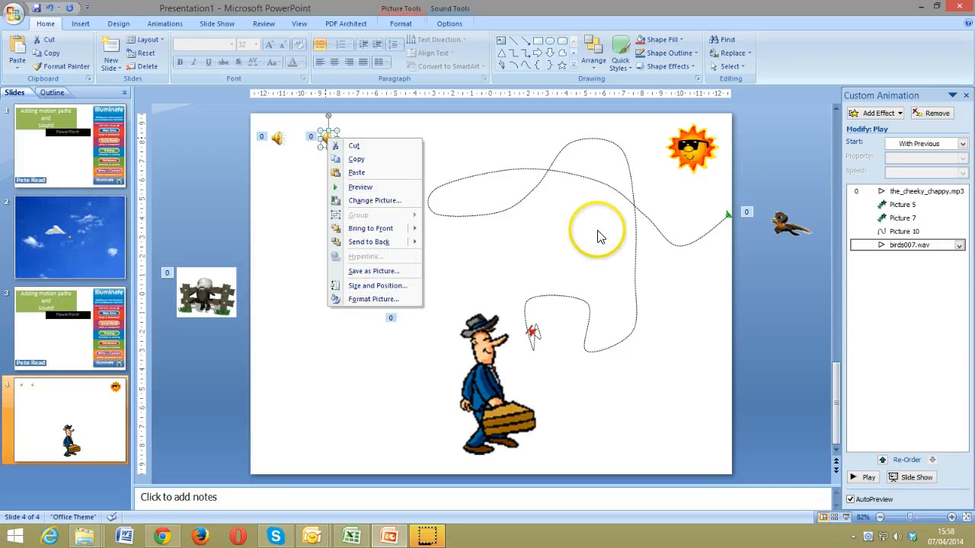
pyautogui.click(959, 247)
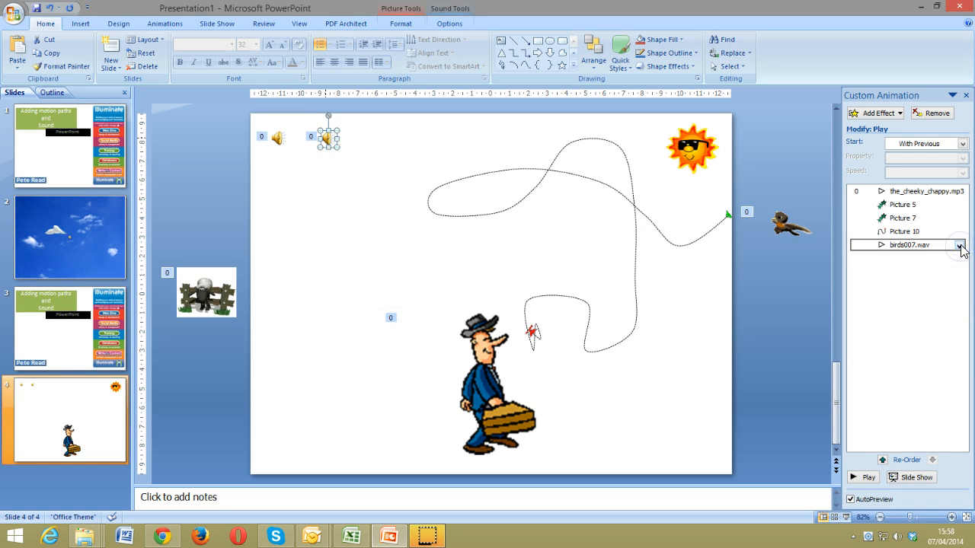
pyautogui.click(959, 246)
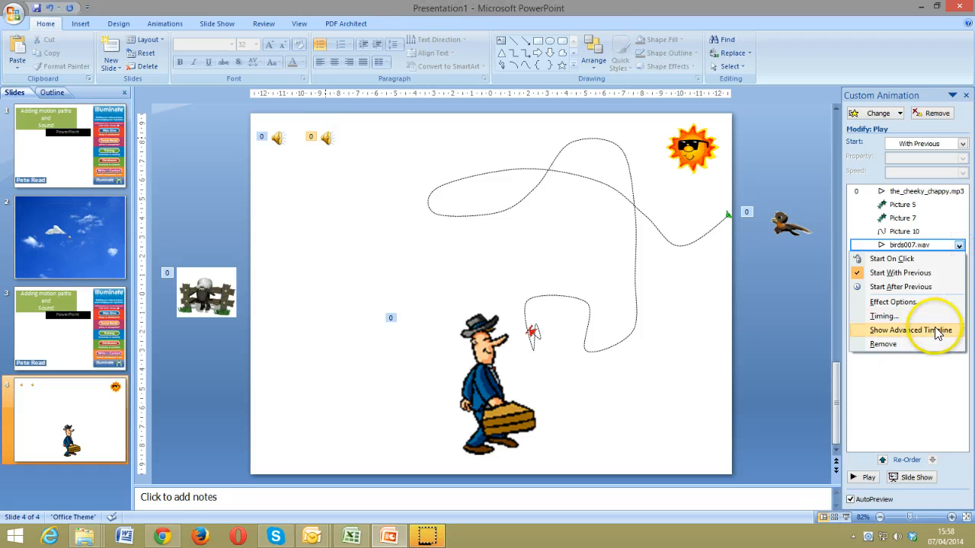
pyautogui.click(923, 301)
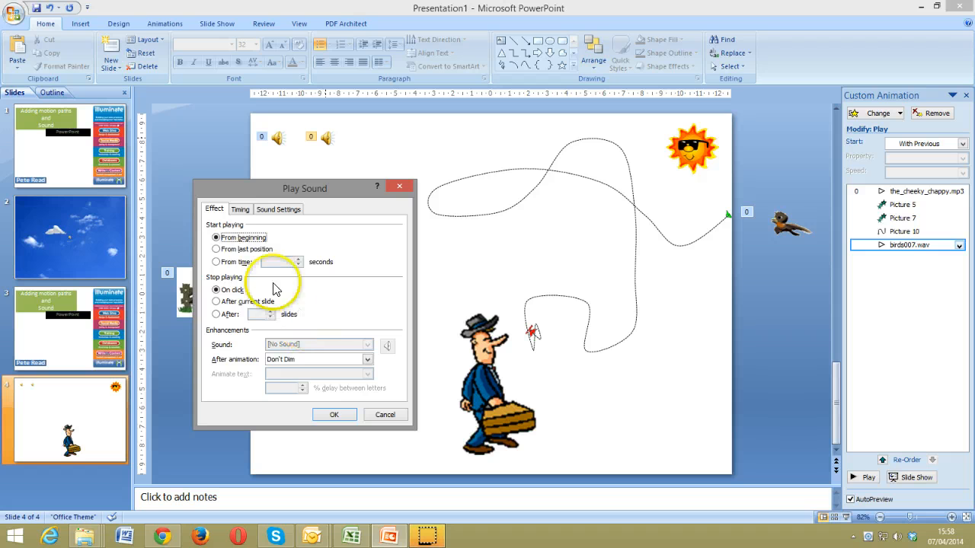
pyautogui.click(272, 209)
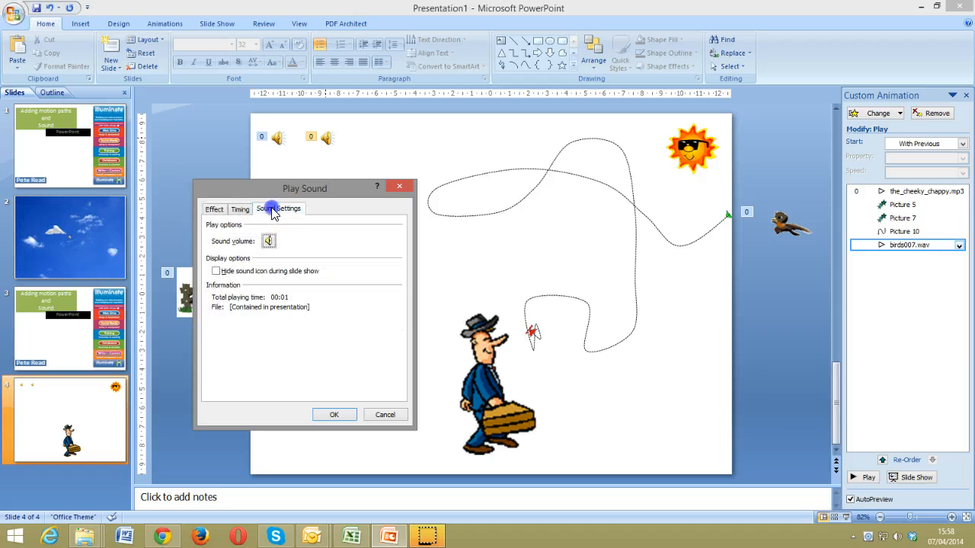
pyautogui.click(217, 271)
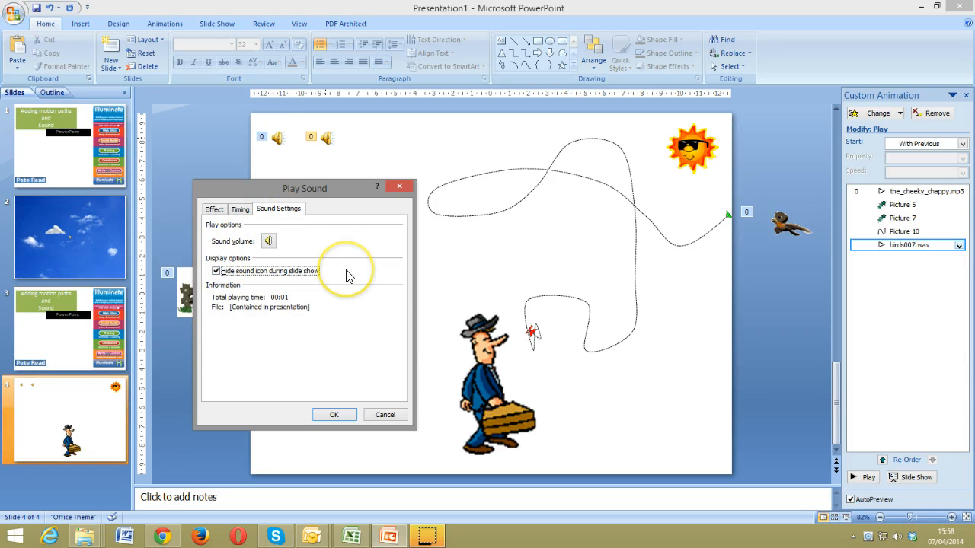
pyautogui.click(334, 414)
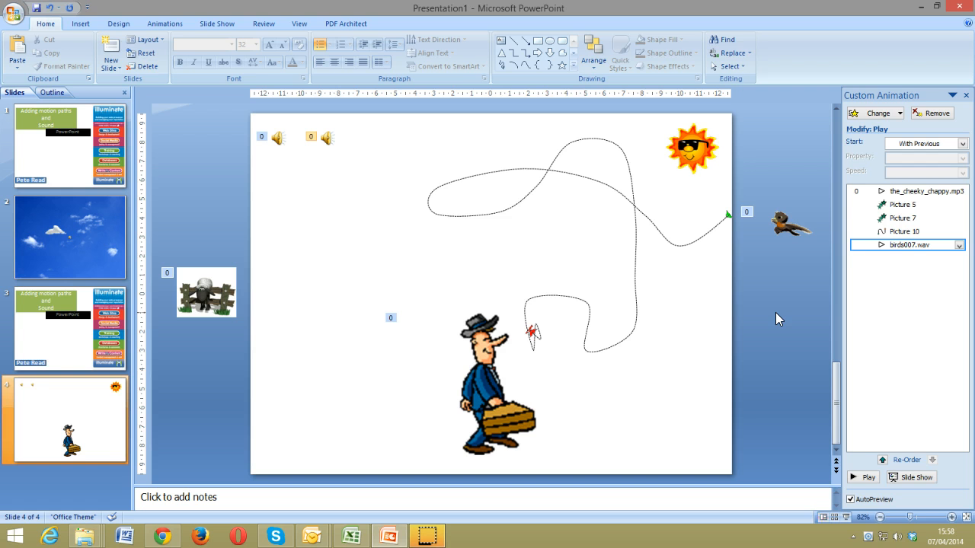
pyautogui.hotkey('shift', 'F5')
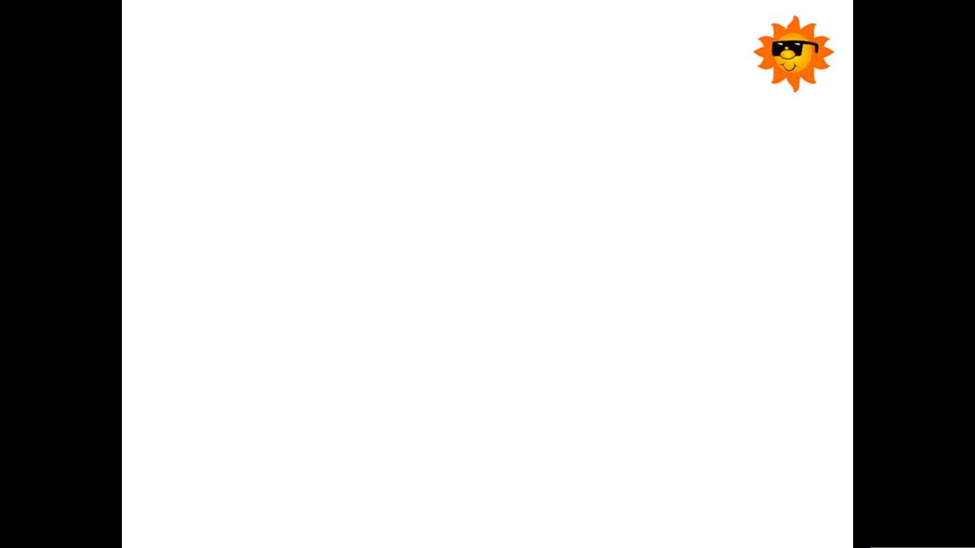